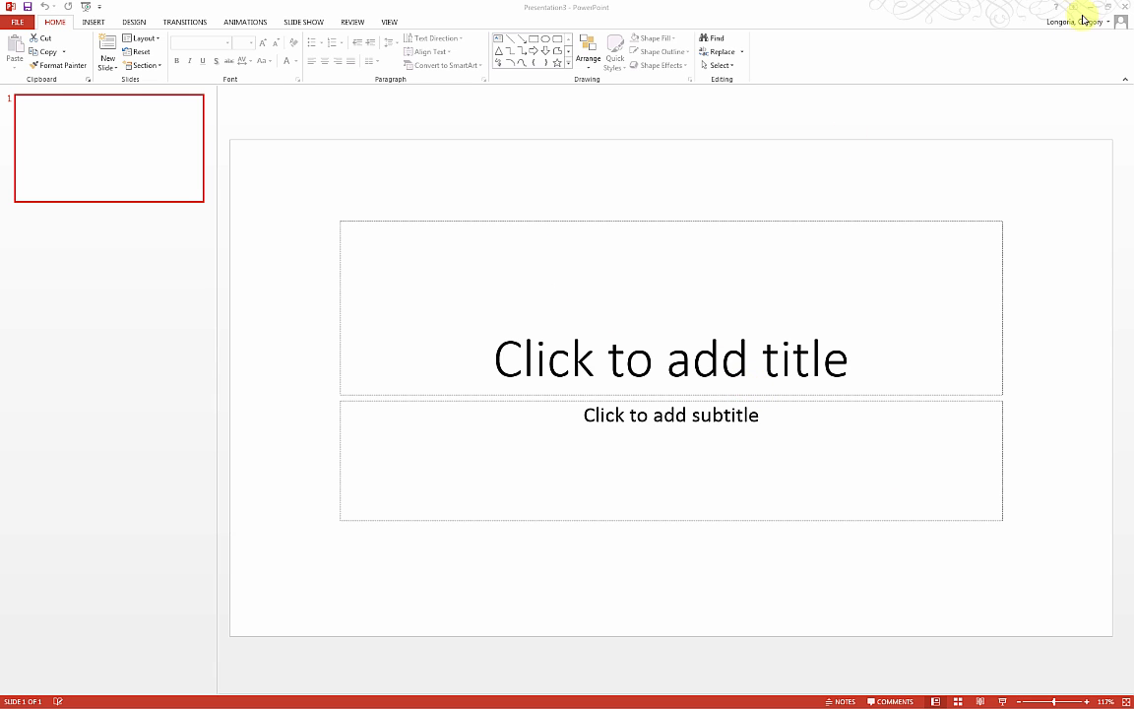
Minimize PowerPoint to see the desktop, then restore the presentation window
click(1124, 7)
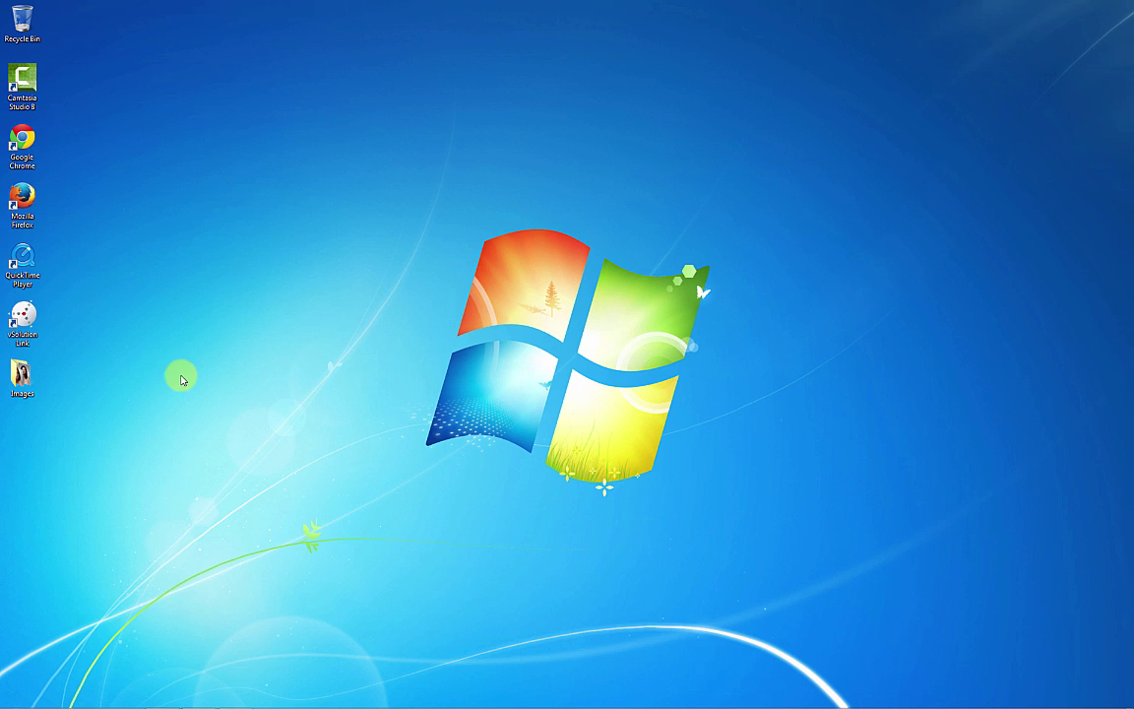
mouse_move(394, 701)
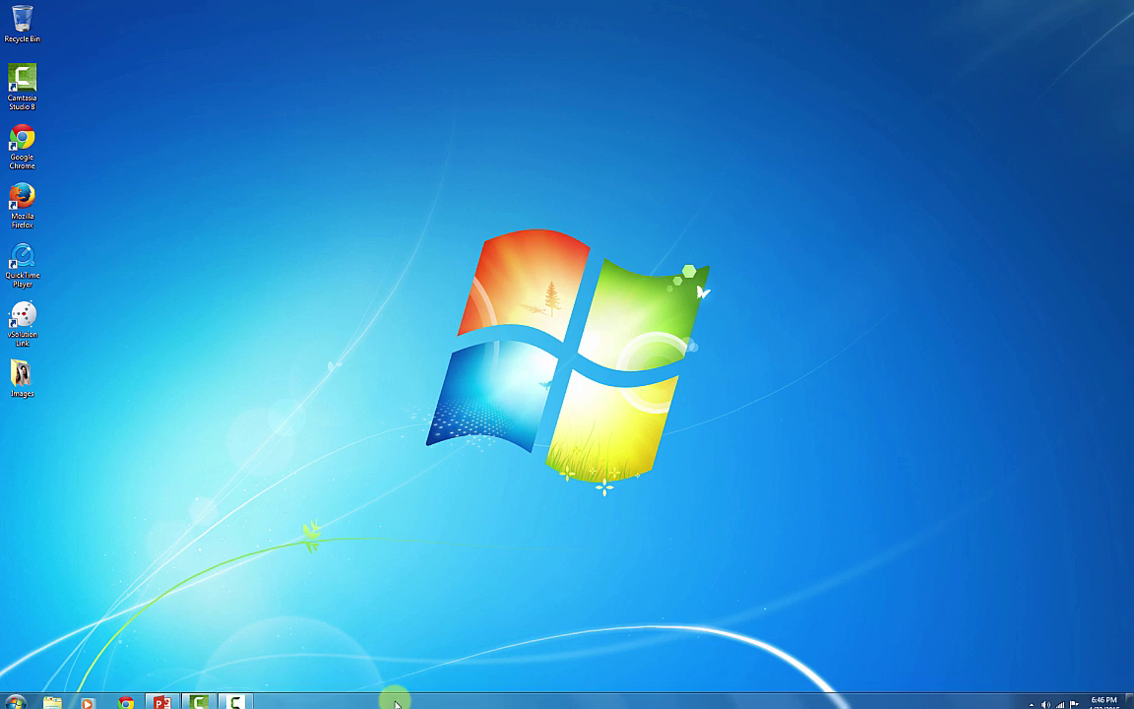
click(157, 698)
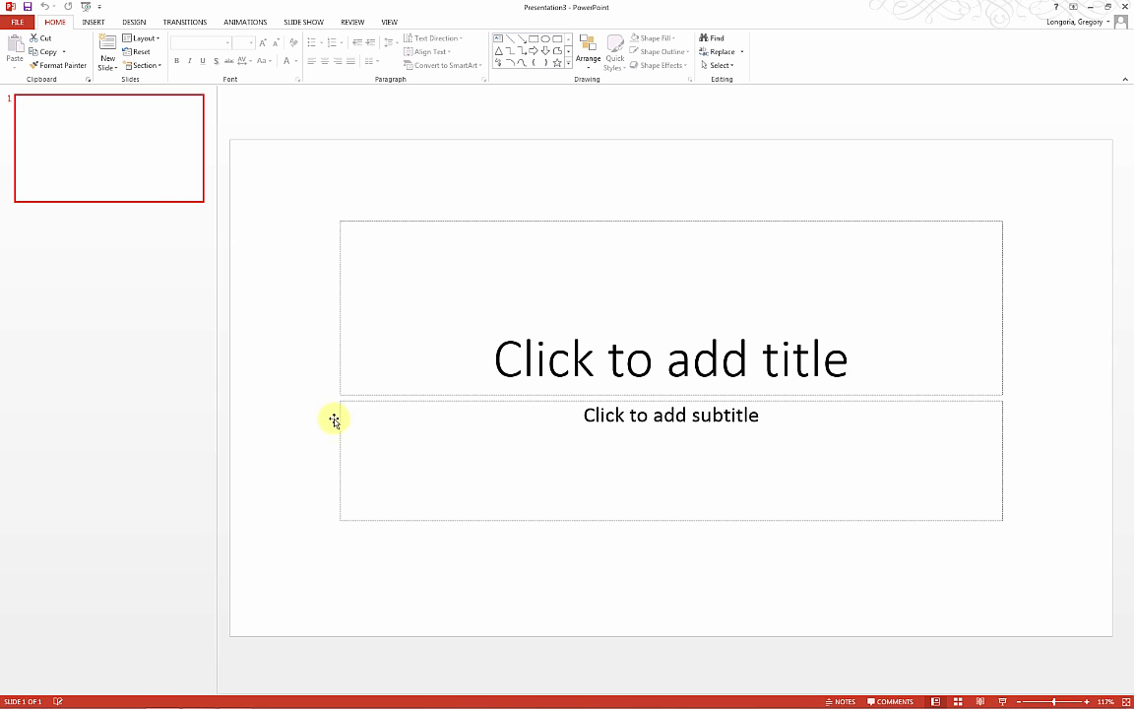
Browse the Insert tab's Pictures dialog, cancel it, and dismiss the title placeholder's context menu
click(92, 22)
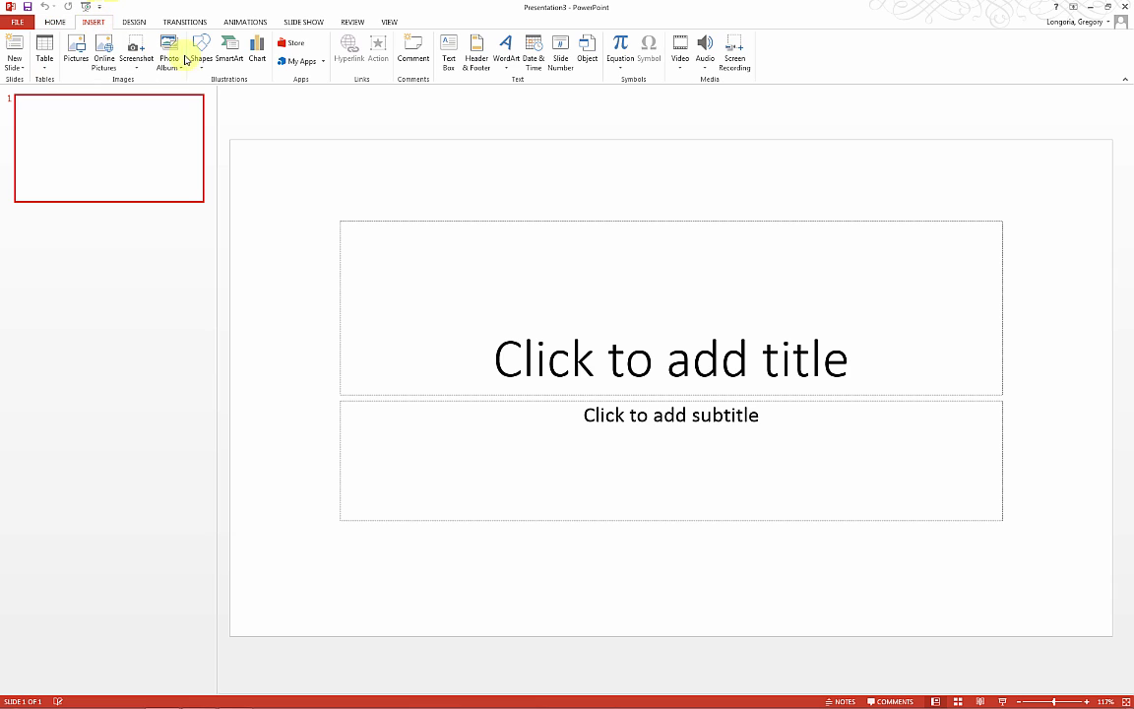
click(78, 54)
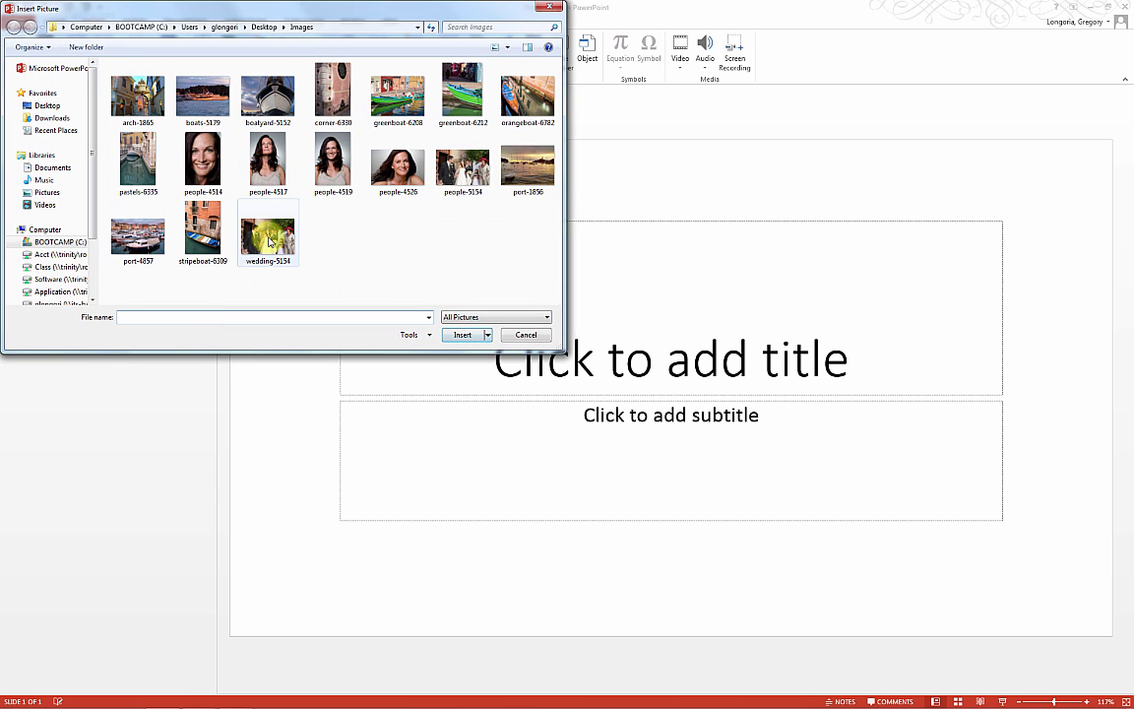
click(524, 336)
right_click(555, 300)
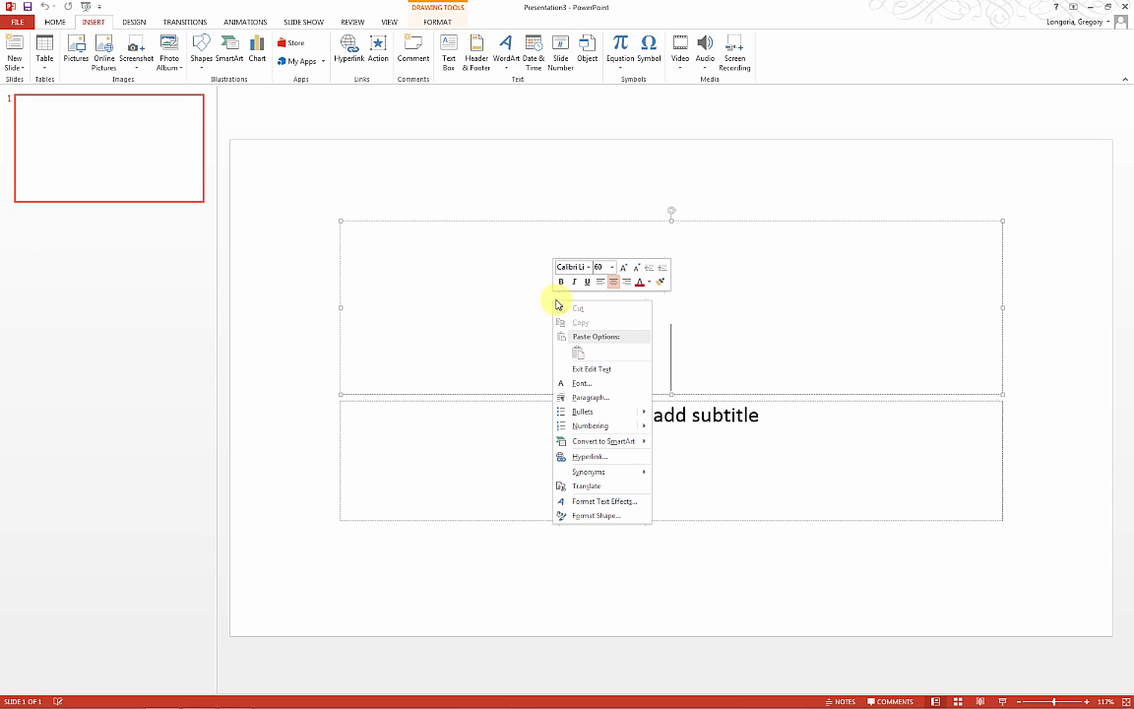
click(139, 157)
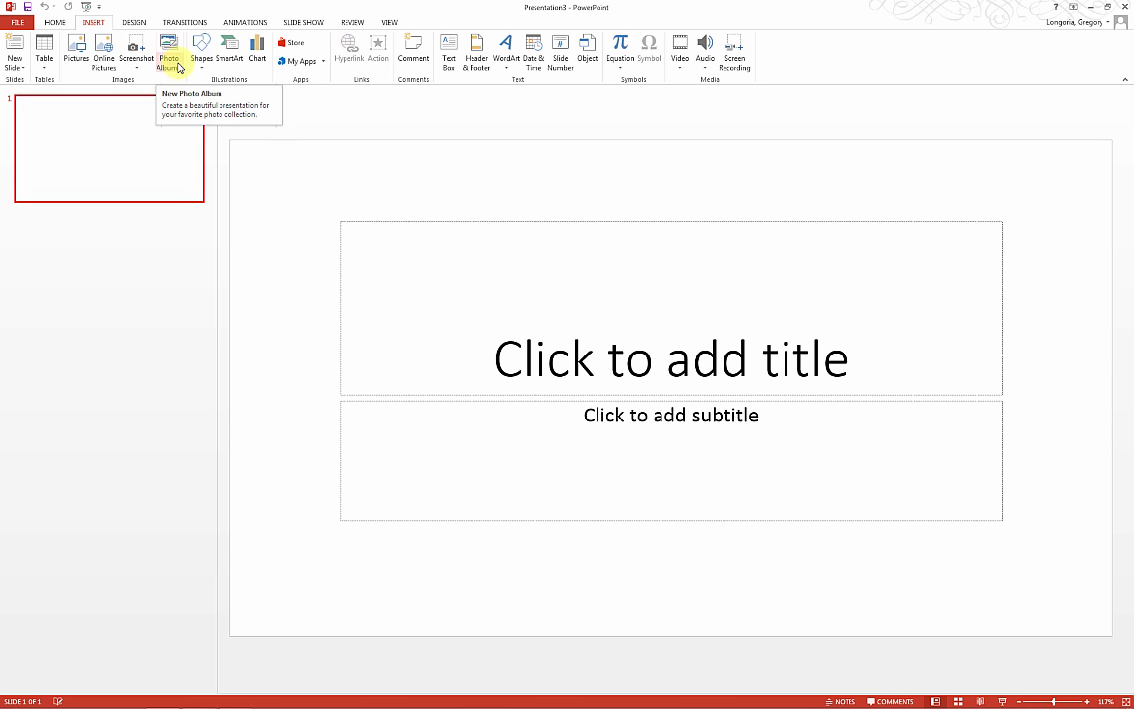
Start a new photo album and add all 17 pictures from the Images folder
click(179, 68)
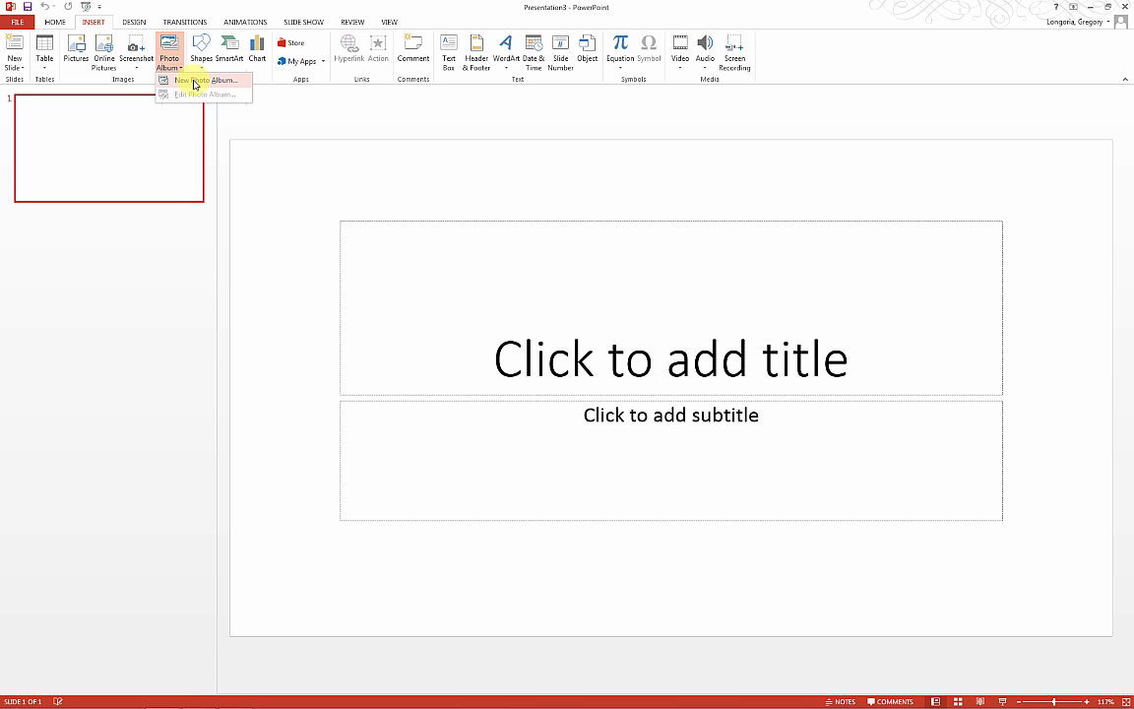
click(195, 83)
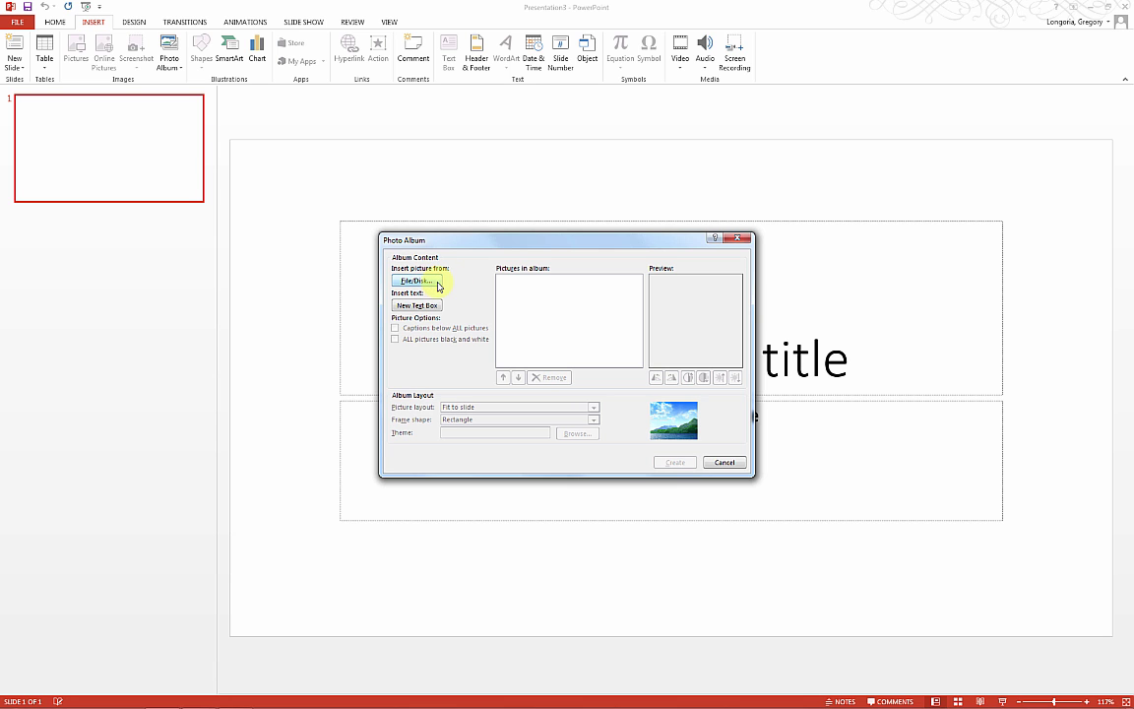
click(426, 285)
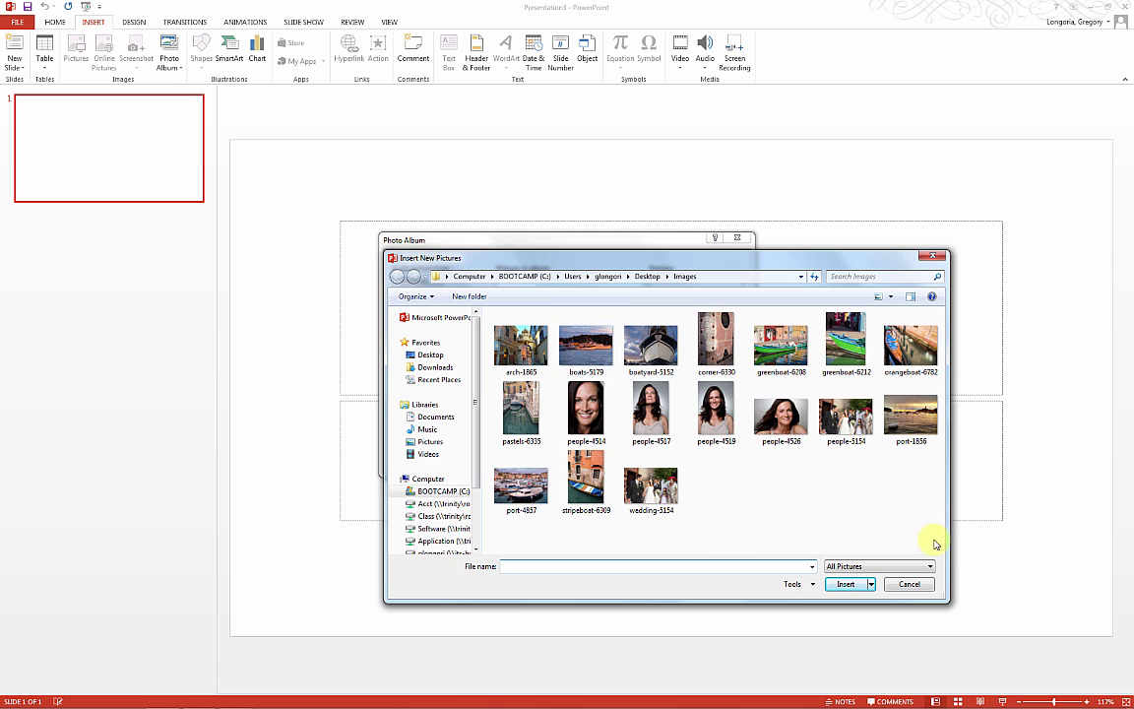
drag(936, 538, 533, 347)
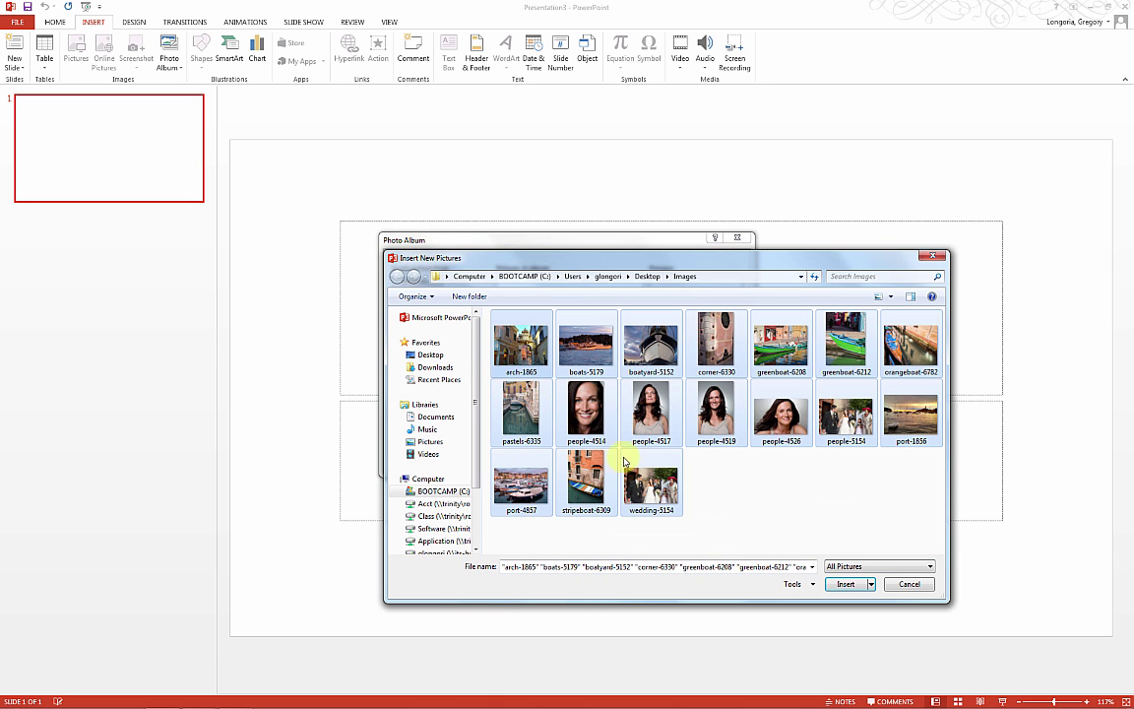
click(844, 585)
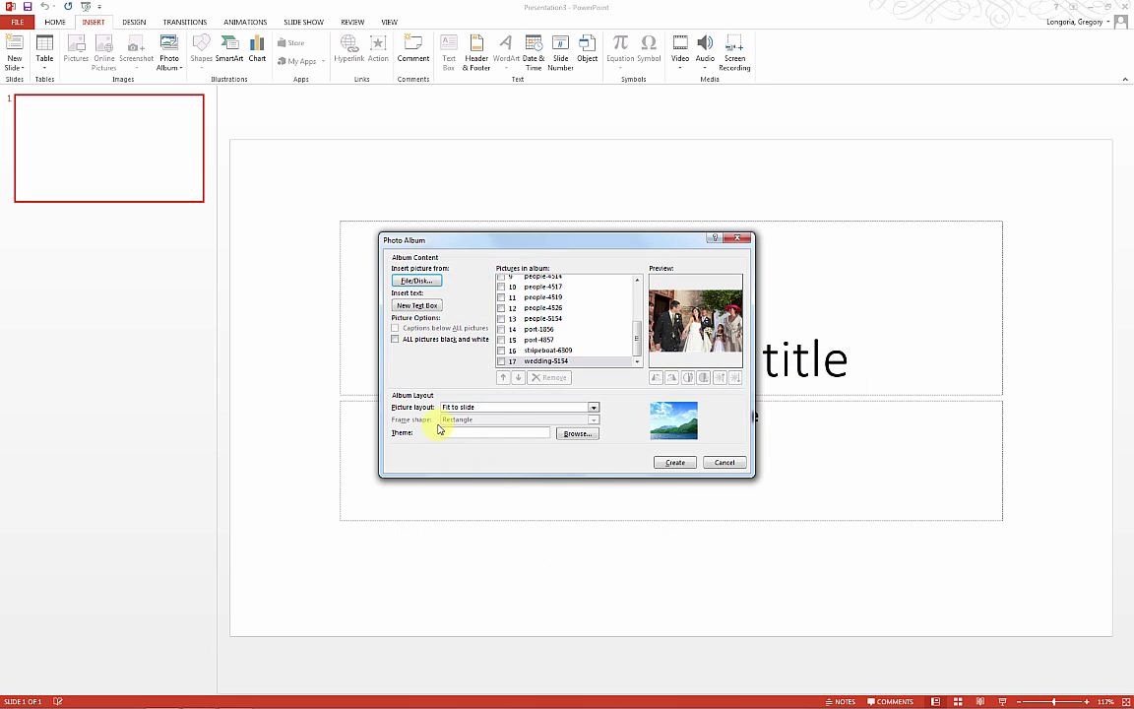
Set the album's picture layout to 1 picture with title and create the album
click(594, 407)
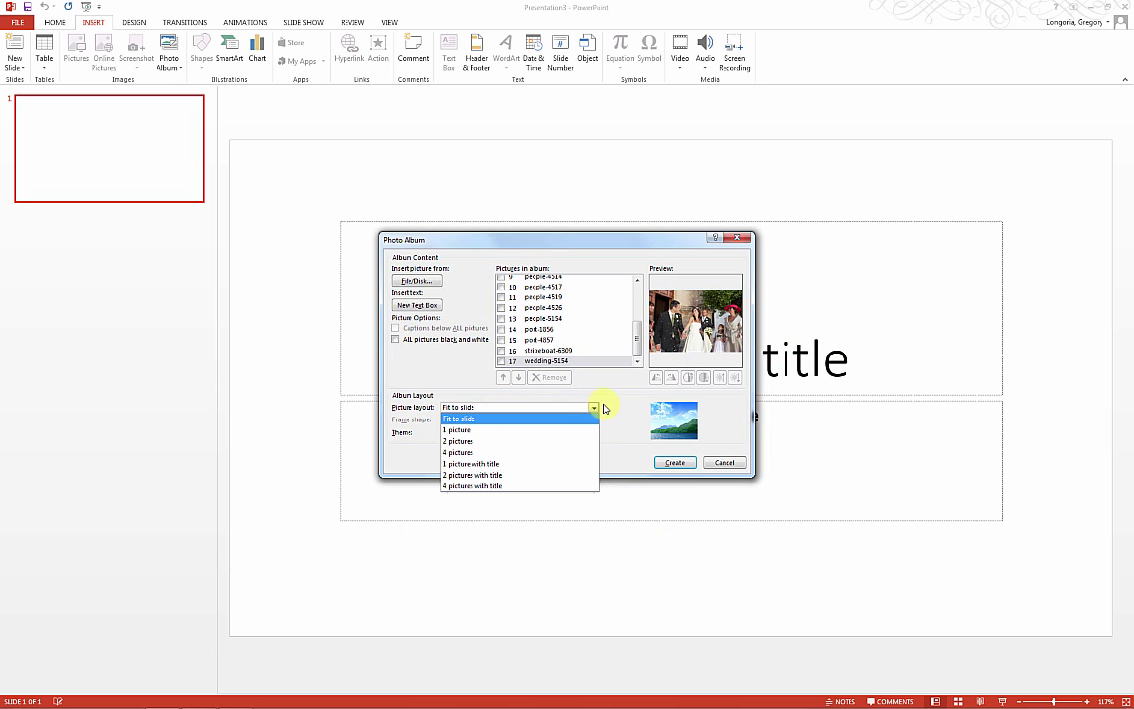
click(544, 430)
click(594, 407)
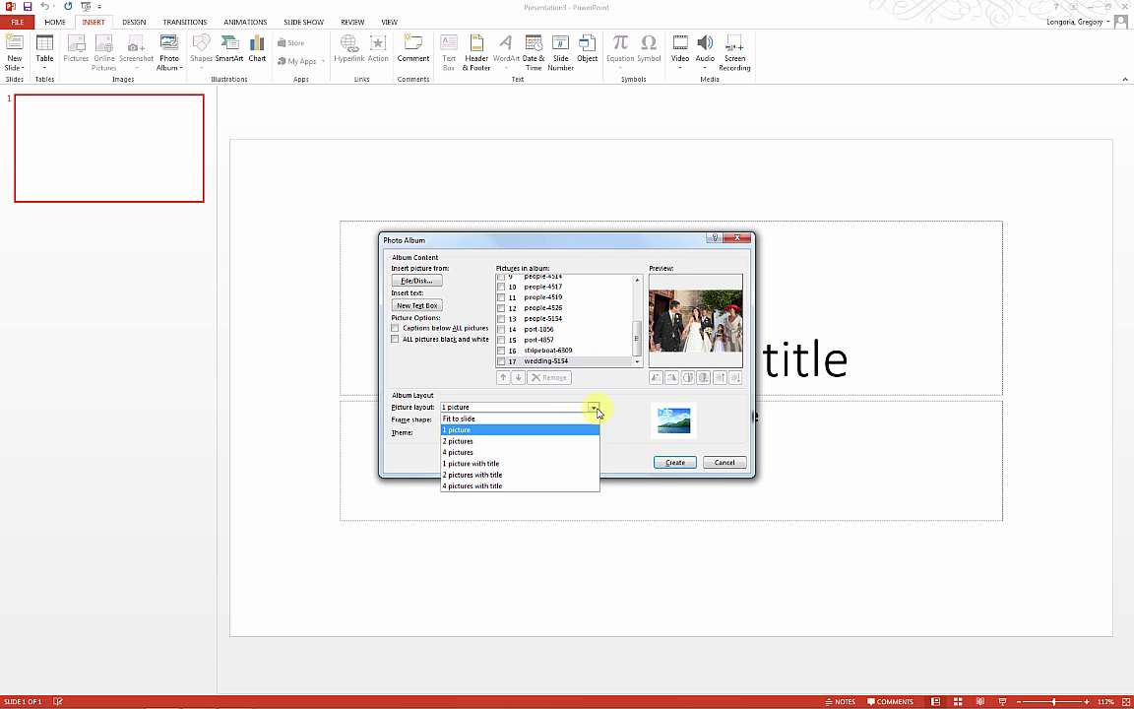
click(579, 464)
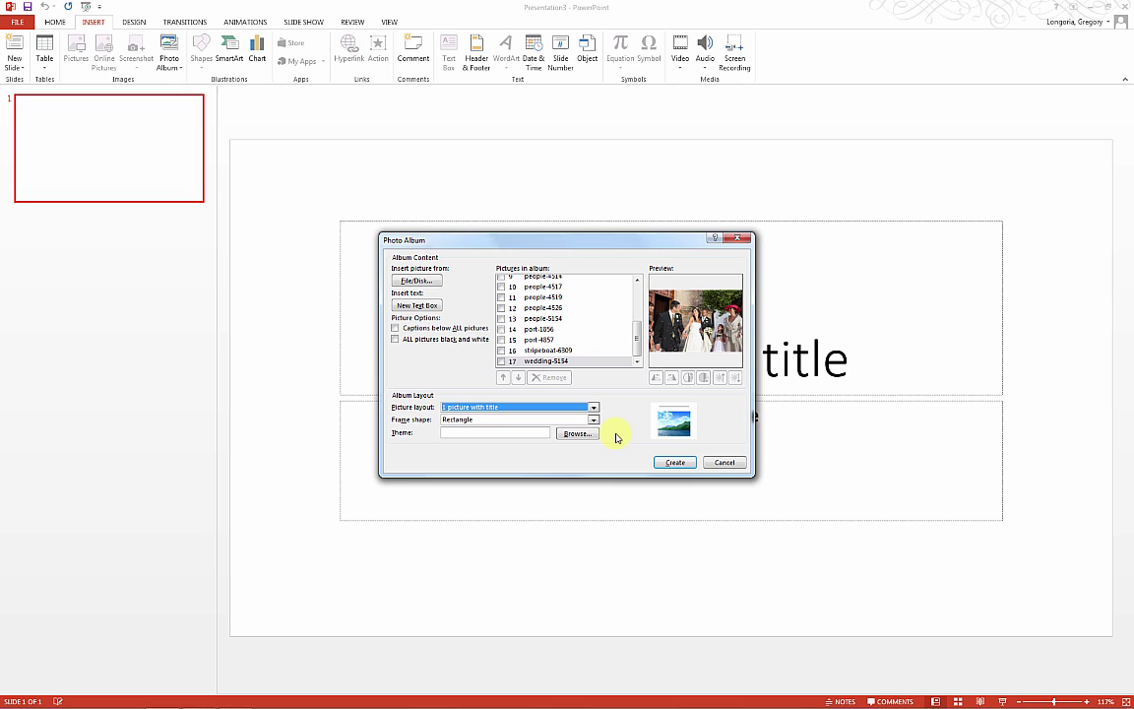
click(594, 407)
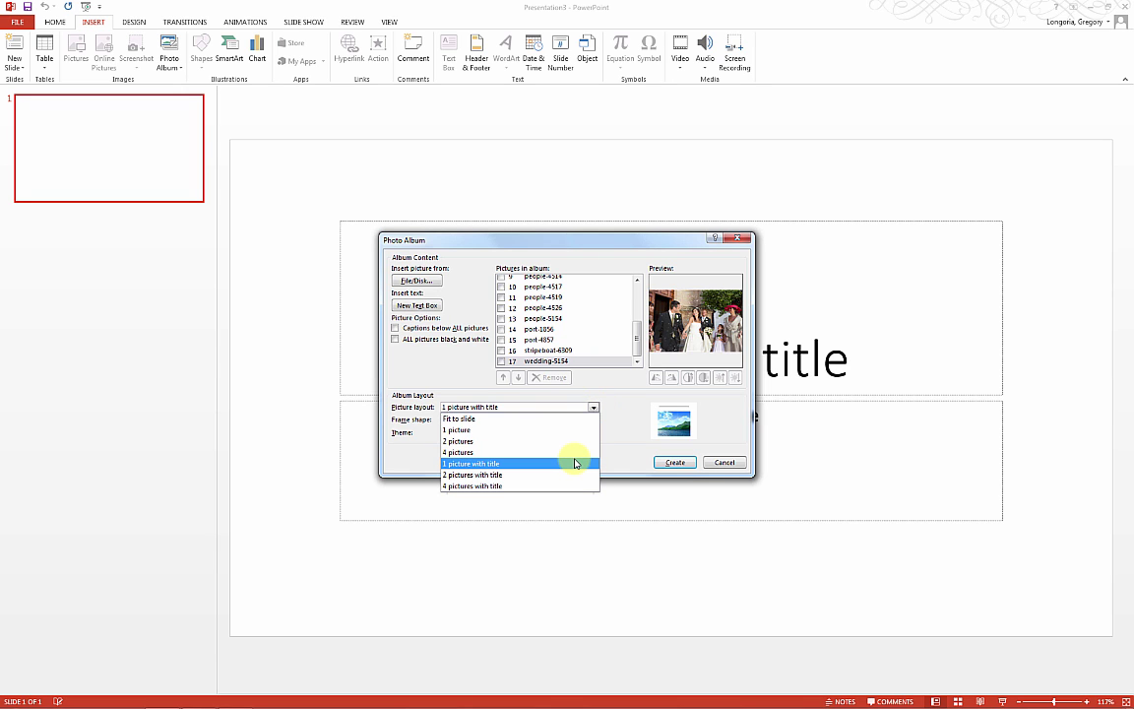
click(630, 439)
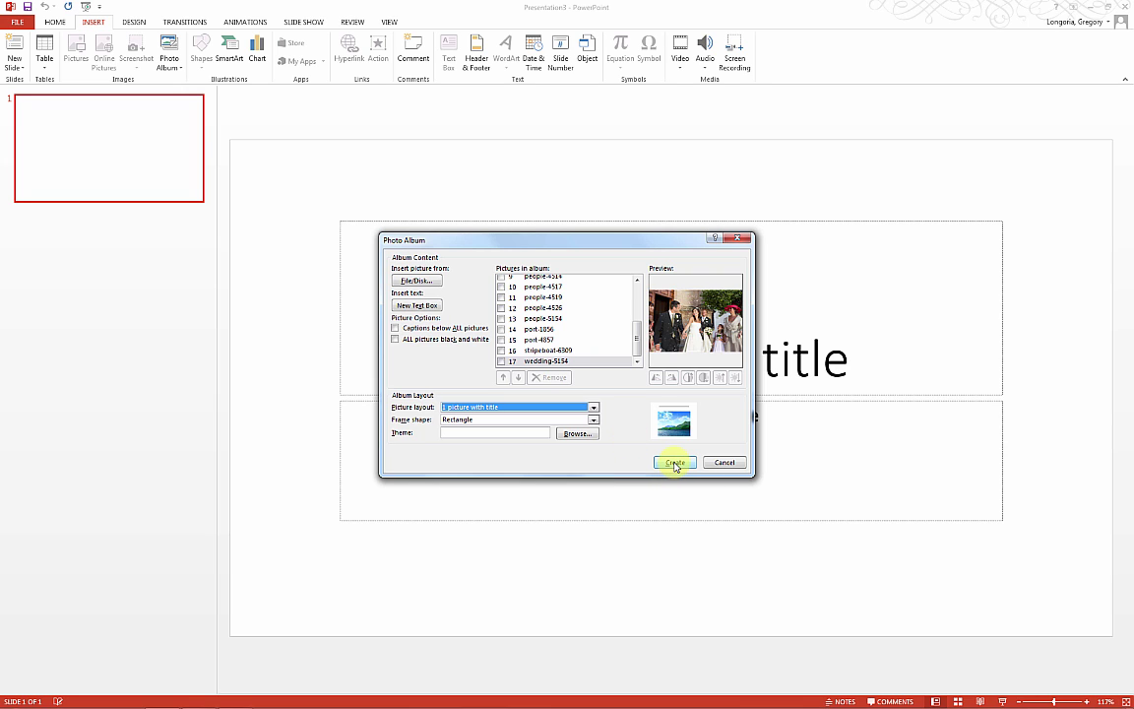
click(675, 463)
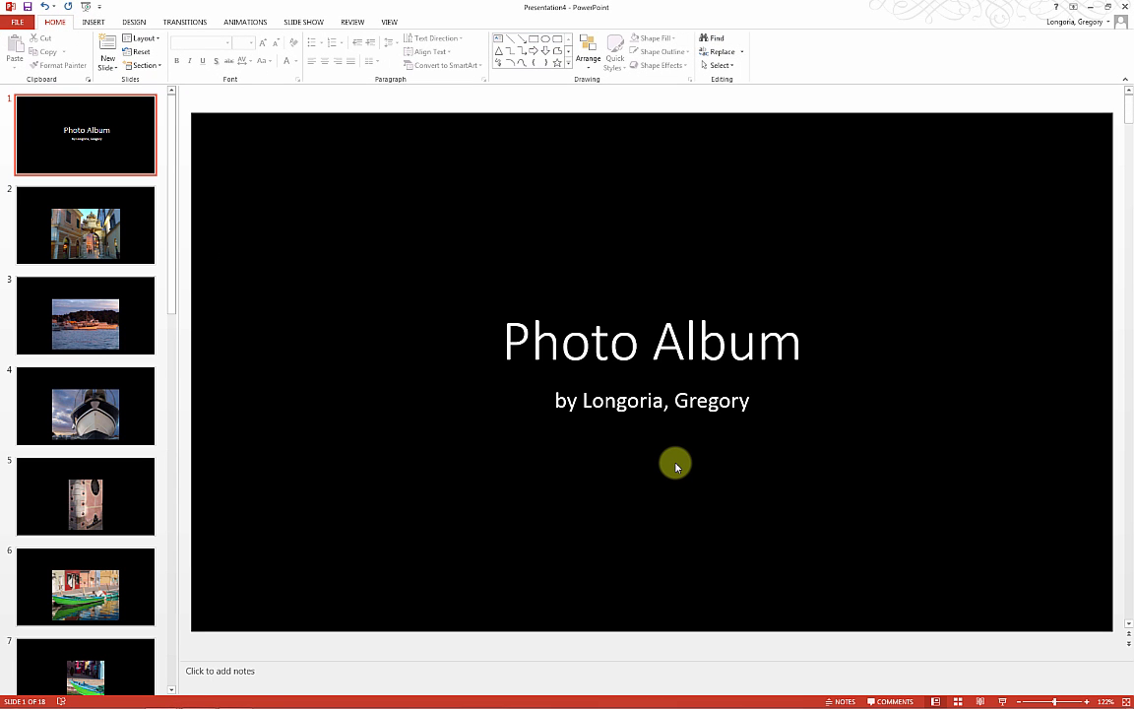
Show slide 2 with the stone-archway street photo
click(73, 231)
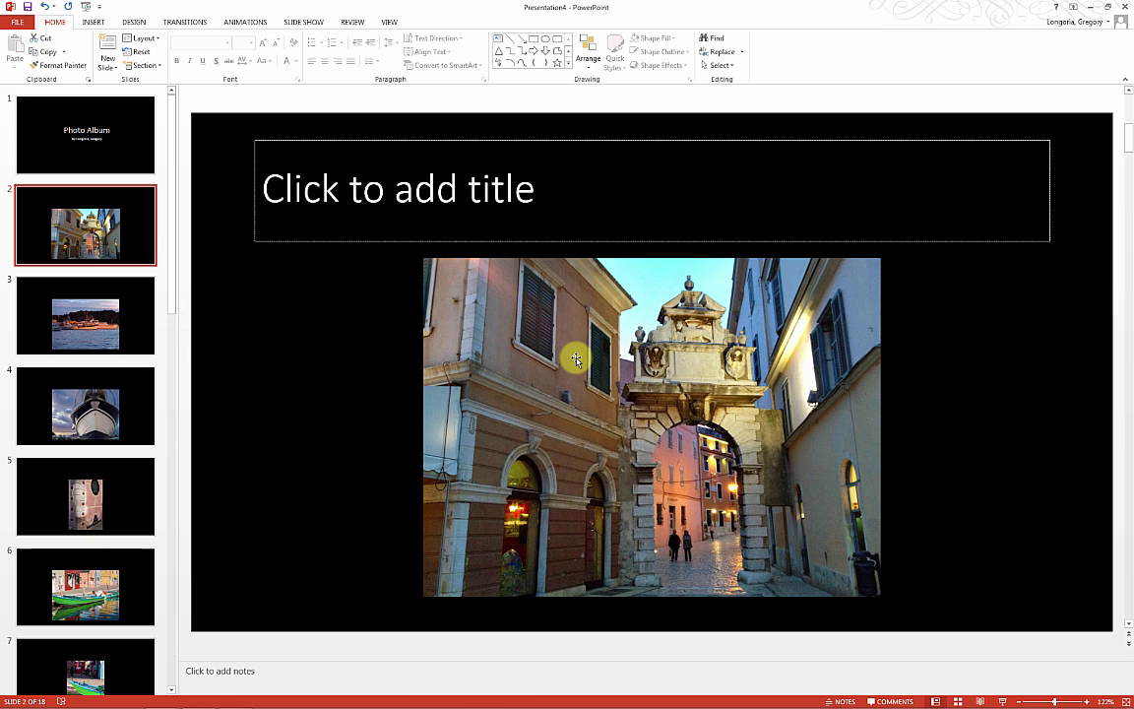
Change the title slide's heading from 'Photo Album' to 'Photo Essay'
click(87, 128)
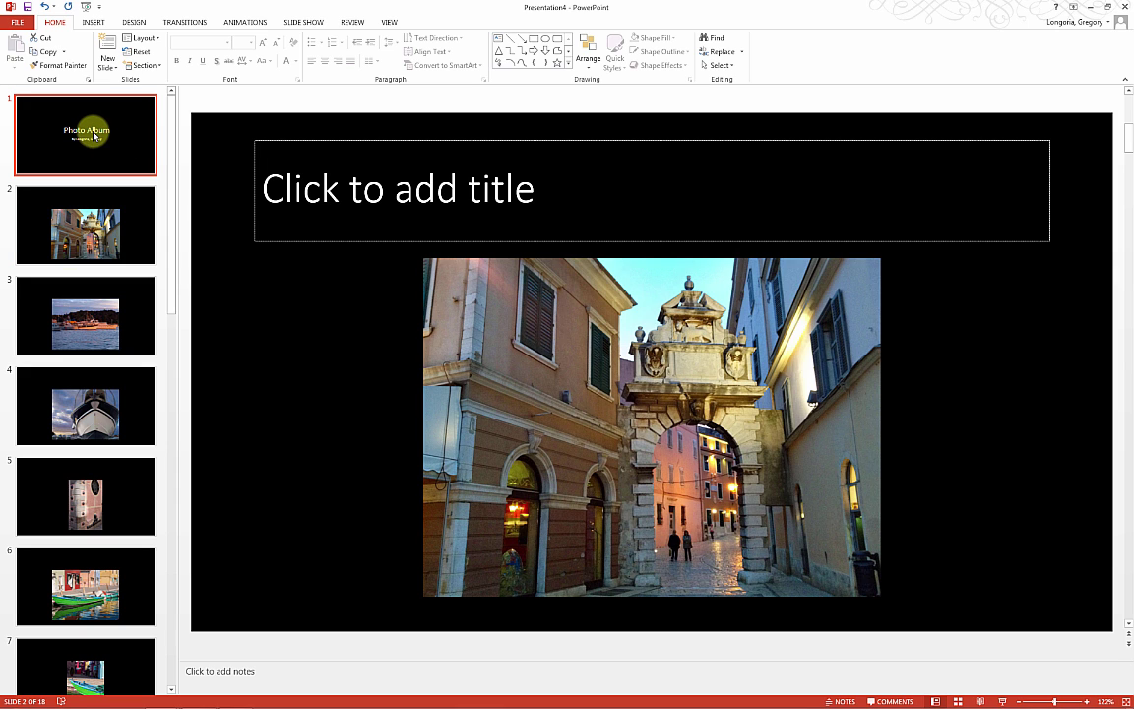
click(630, 345)
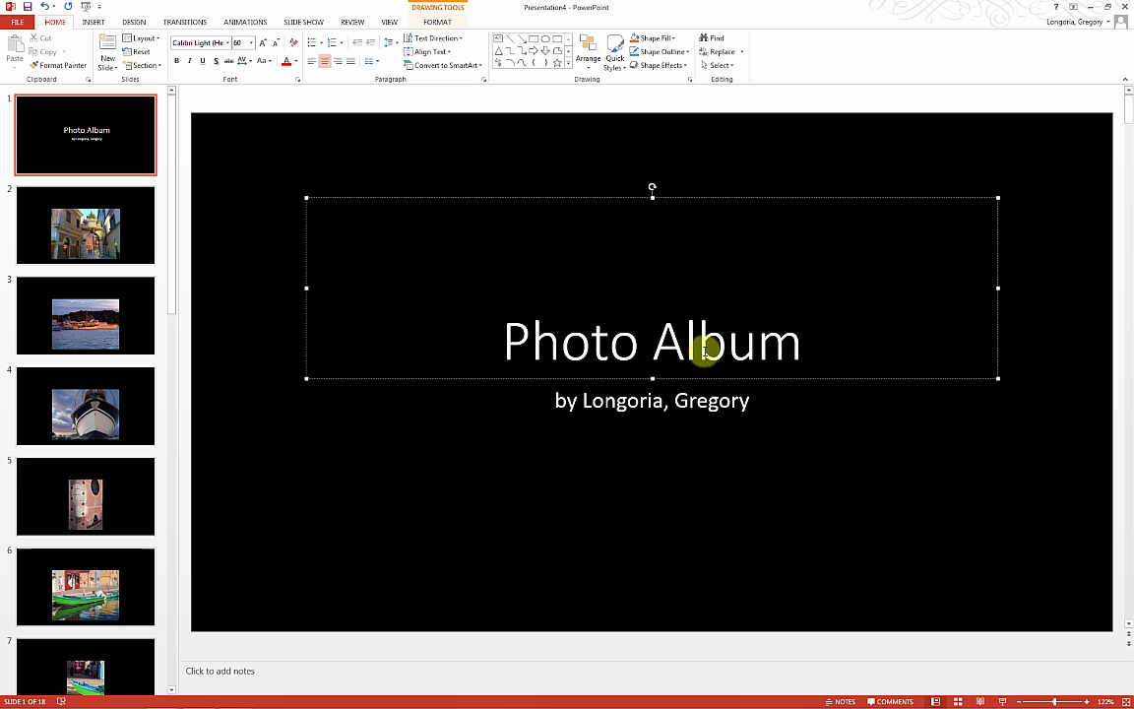
click(816, 349)
key(BackSpace)
key(BackSpace)
key(BackSpace)
key(BackSpace)
key(BackSpace)
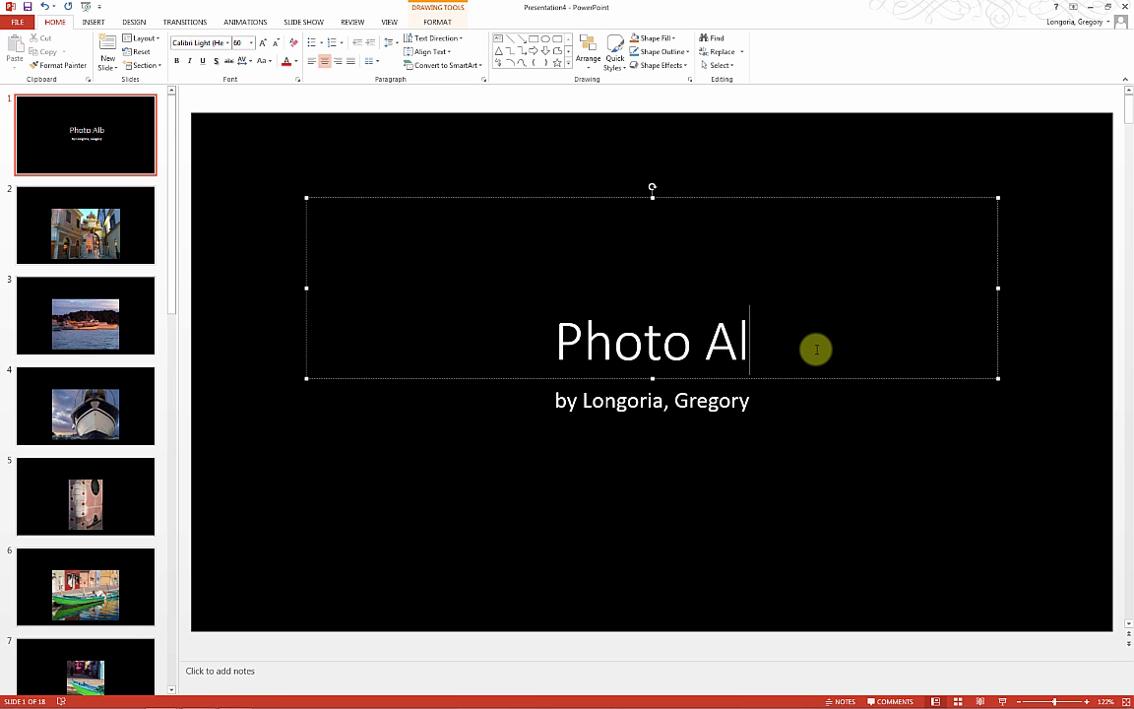
text(E)
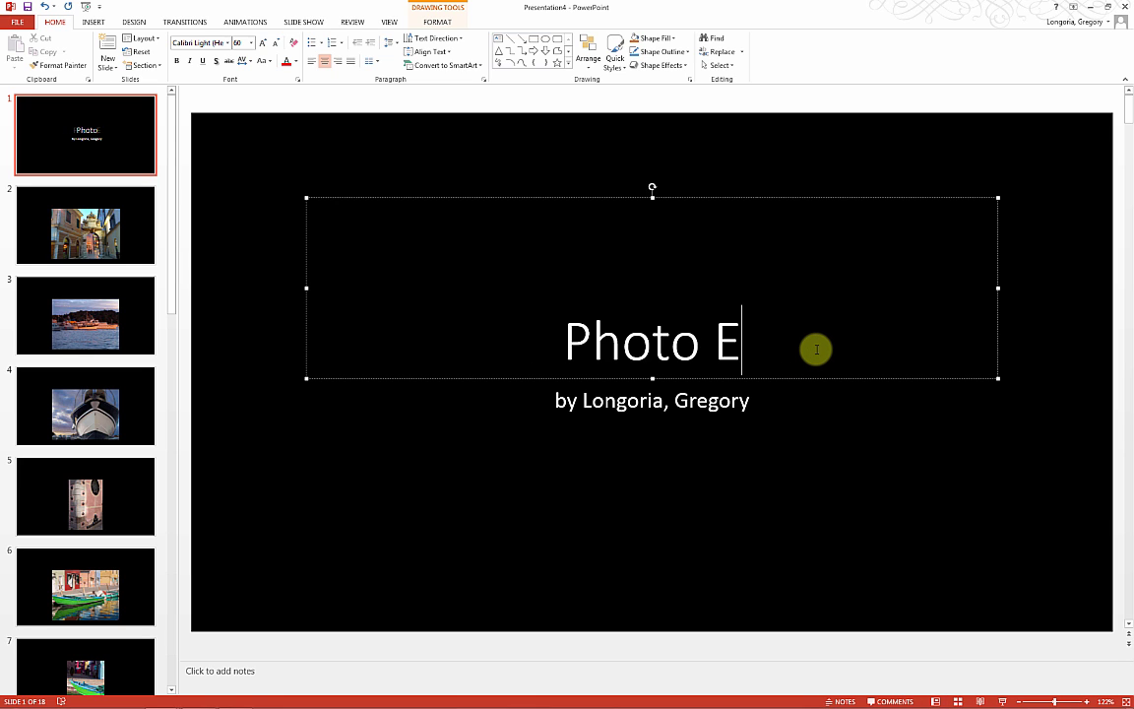
text(ssay)
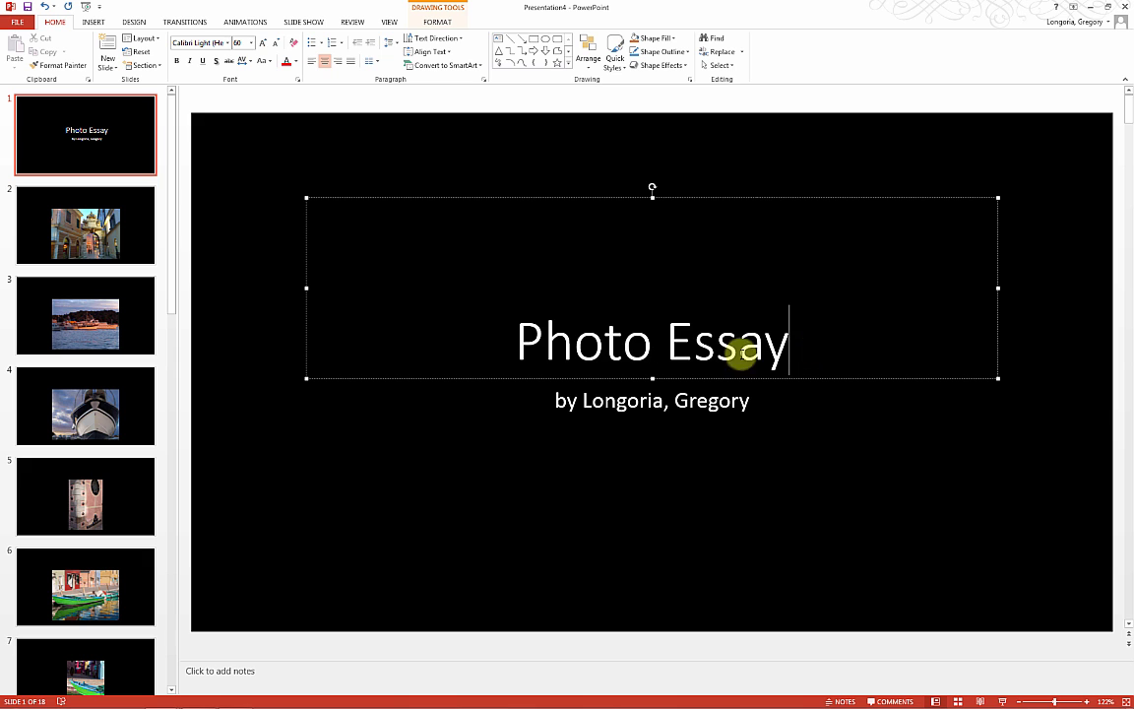
Title slide 2 'City' and give slide 3 the bold title 'Bay'
click(111, 227)
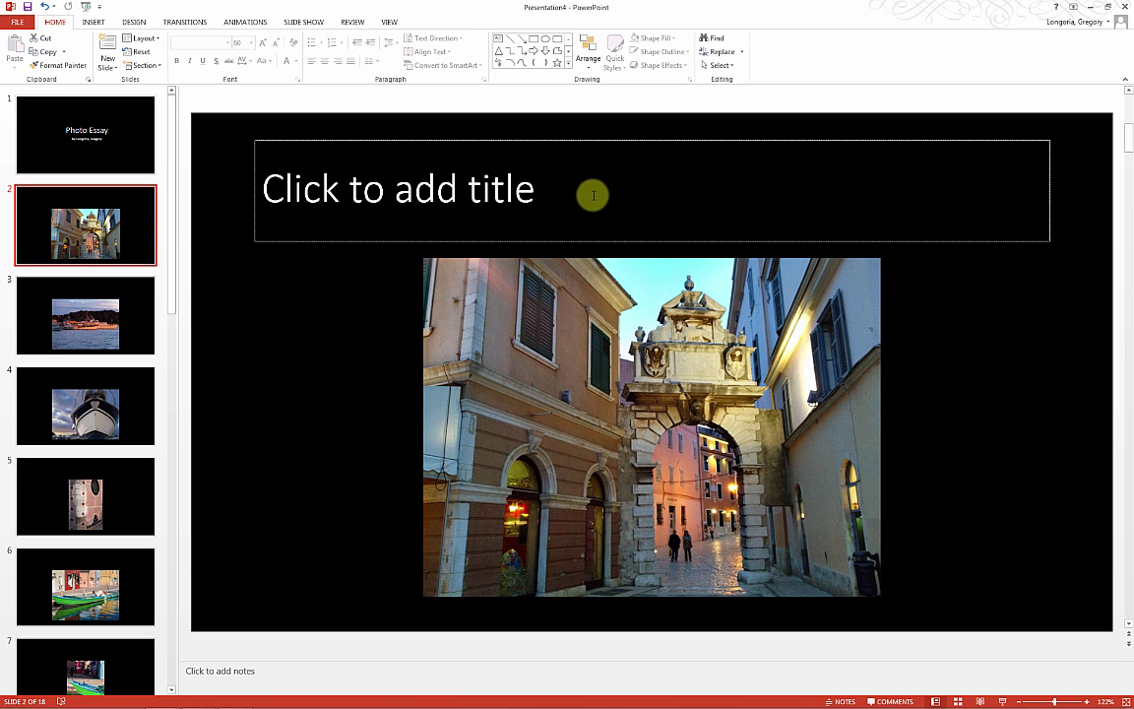
click(592, 191)
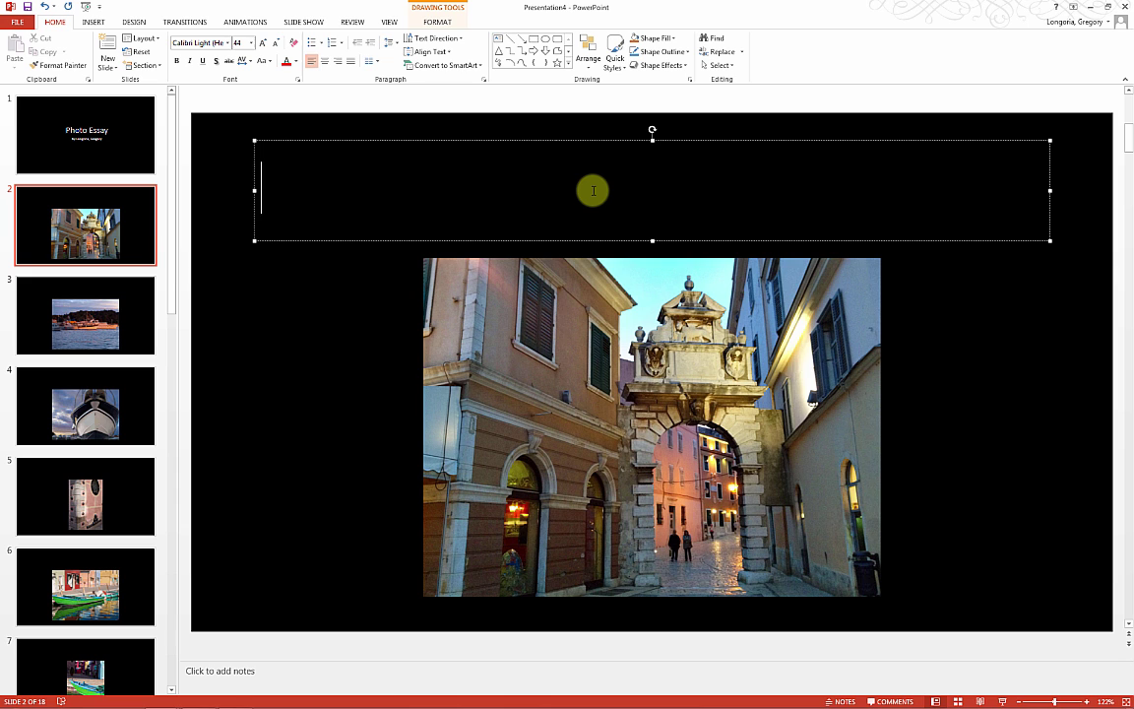
text(City)
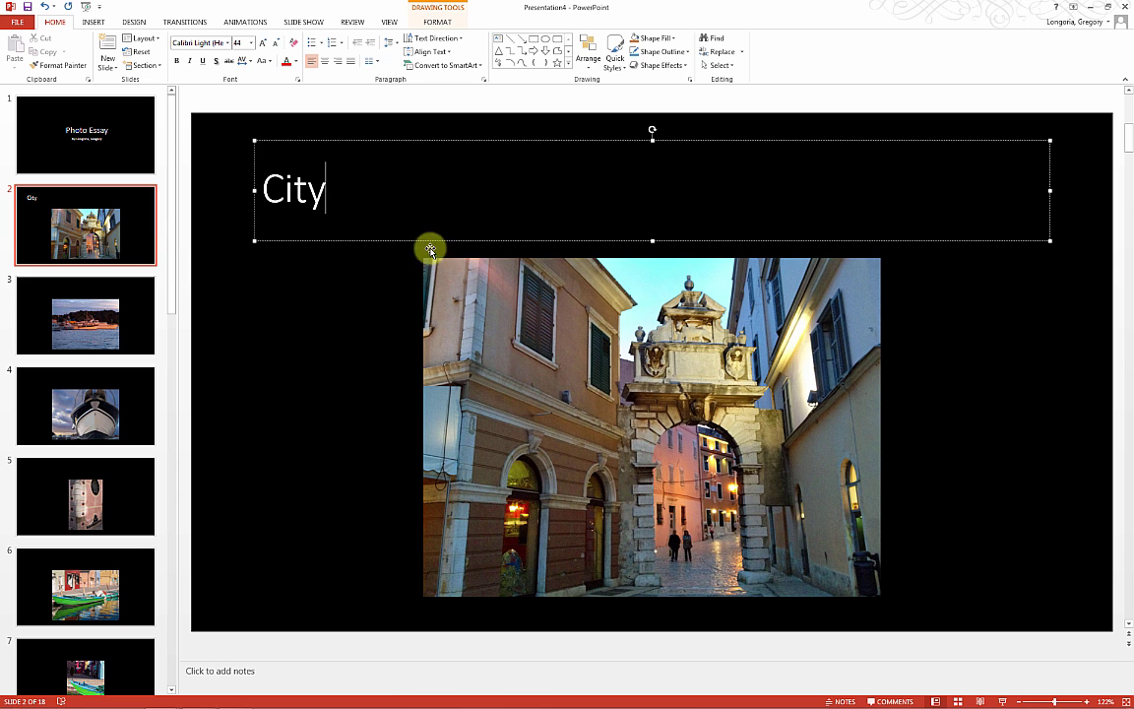
click(123, 296)
click(531, 194)
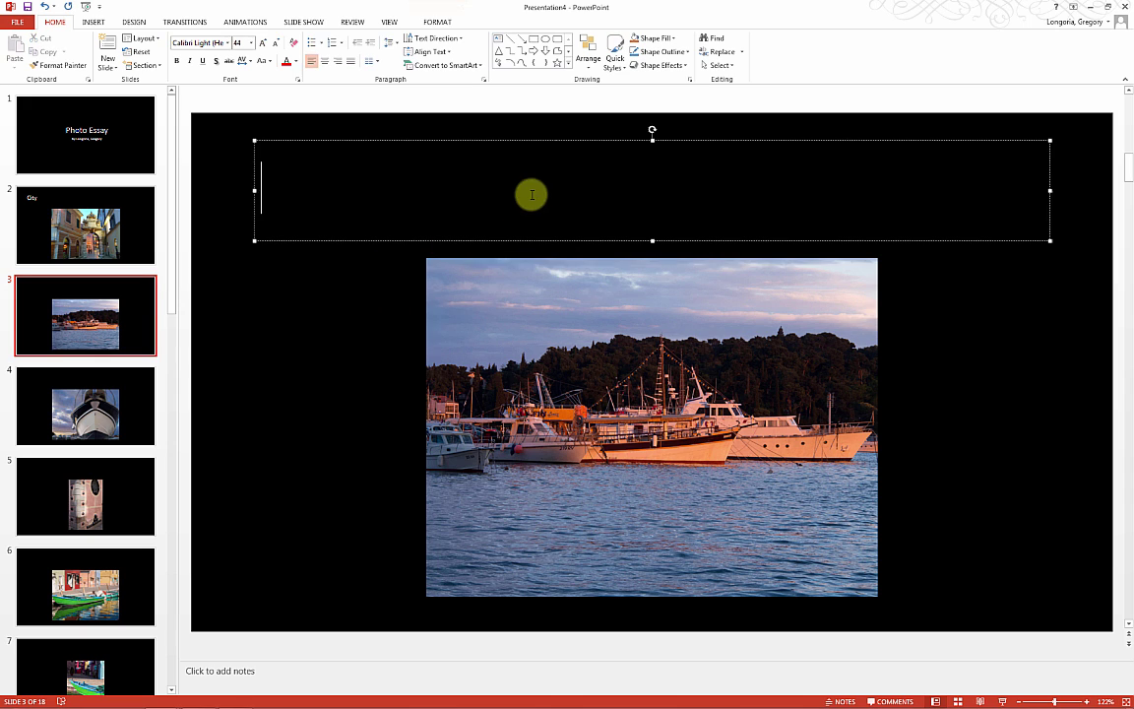
double_click(532, 194)
key(ctrl+b)
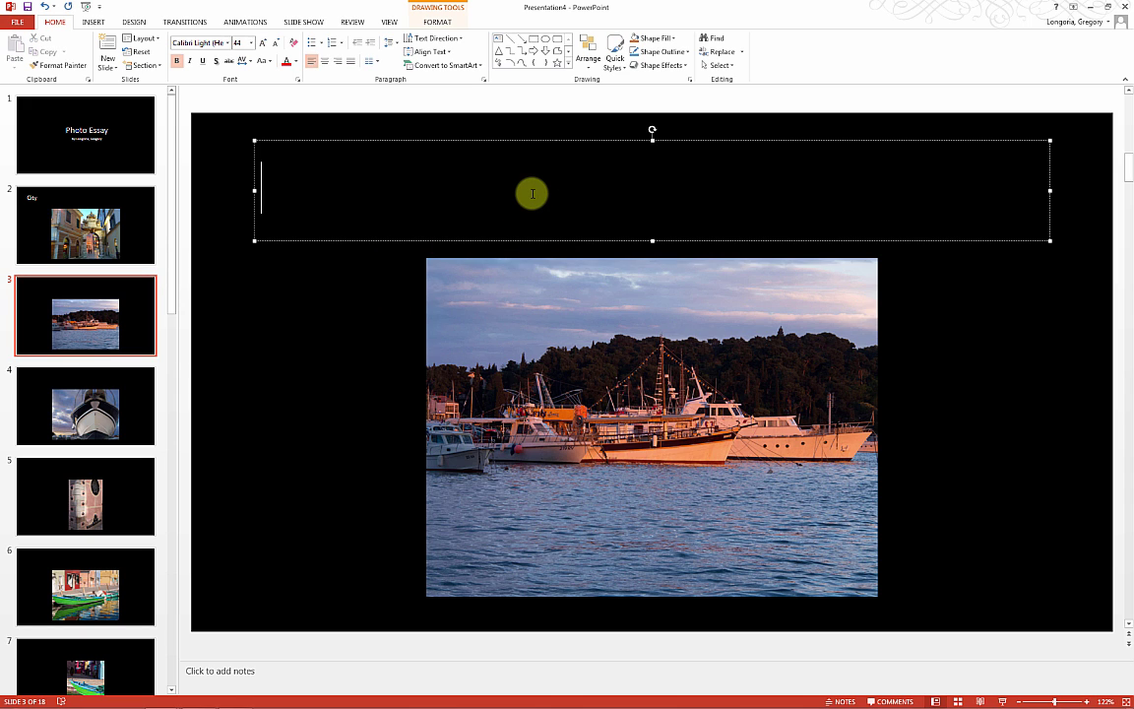
text(Bay)
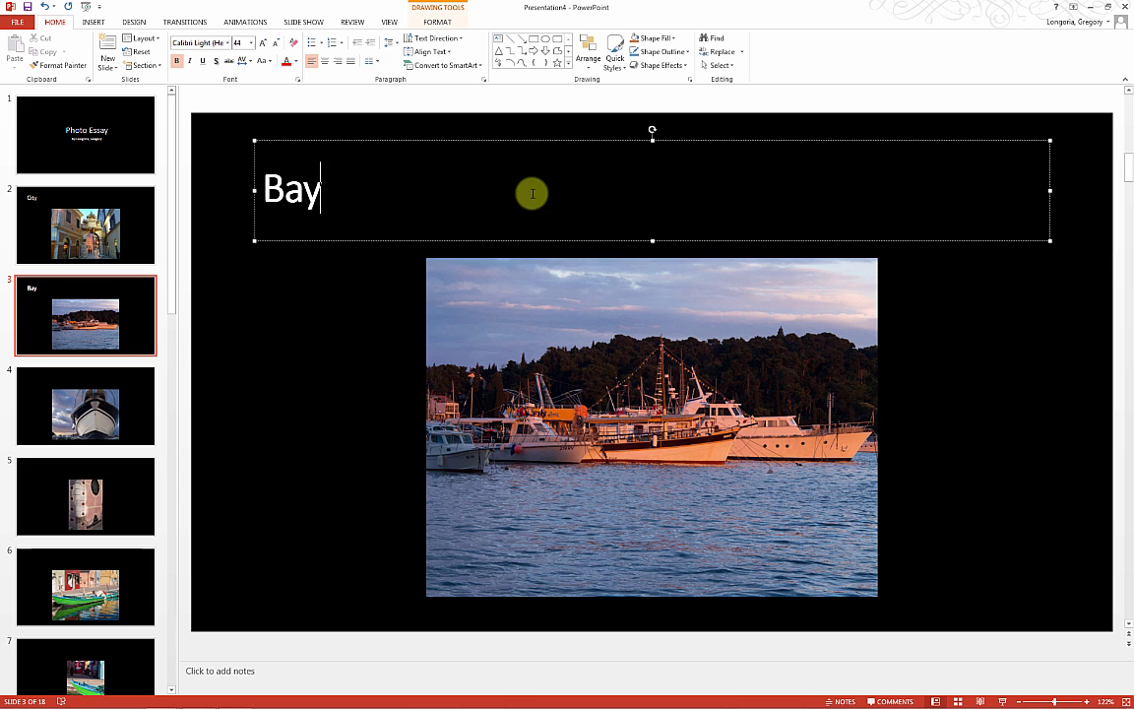
Title slide 4 'Boat' and return to the 'Photo Essay' title slide
click(155, 416)
click(484, 195)
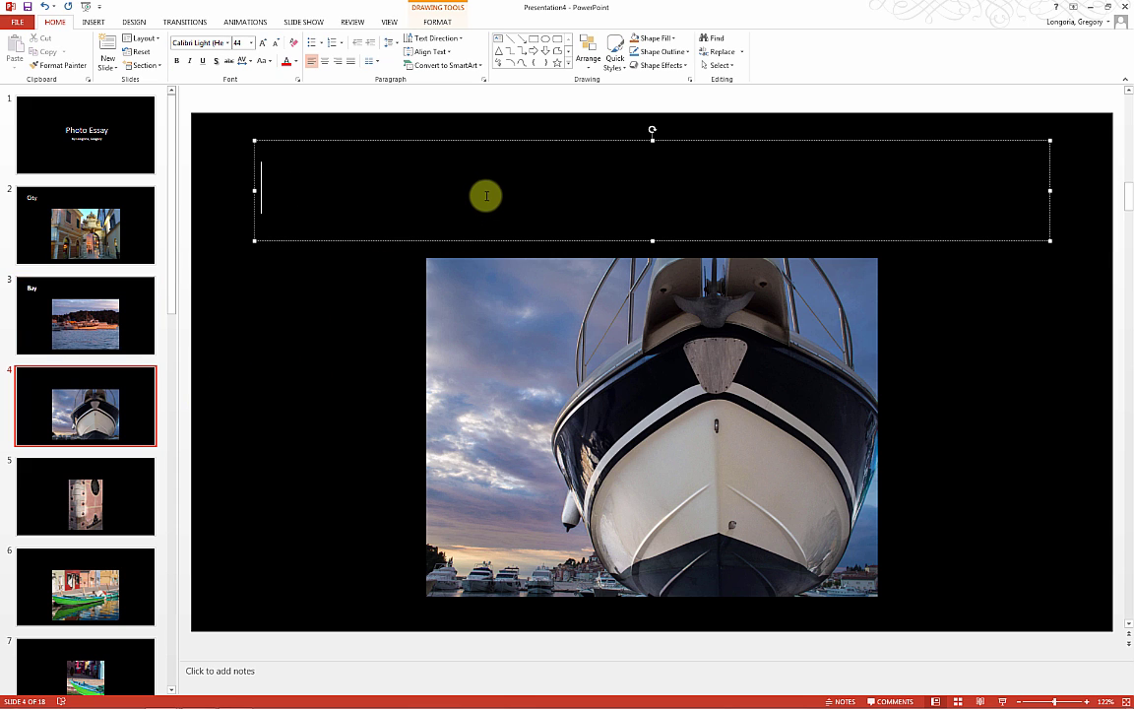
text(Boat)
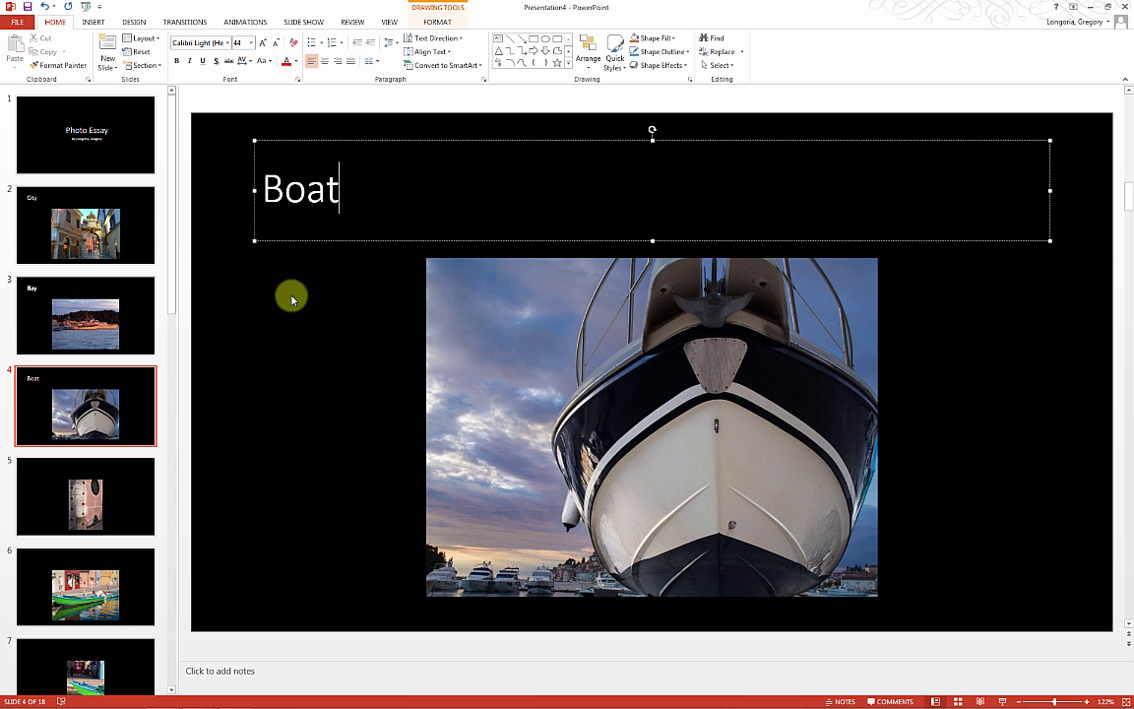
click(110, 146)
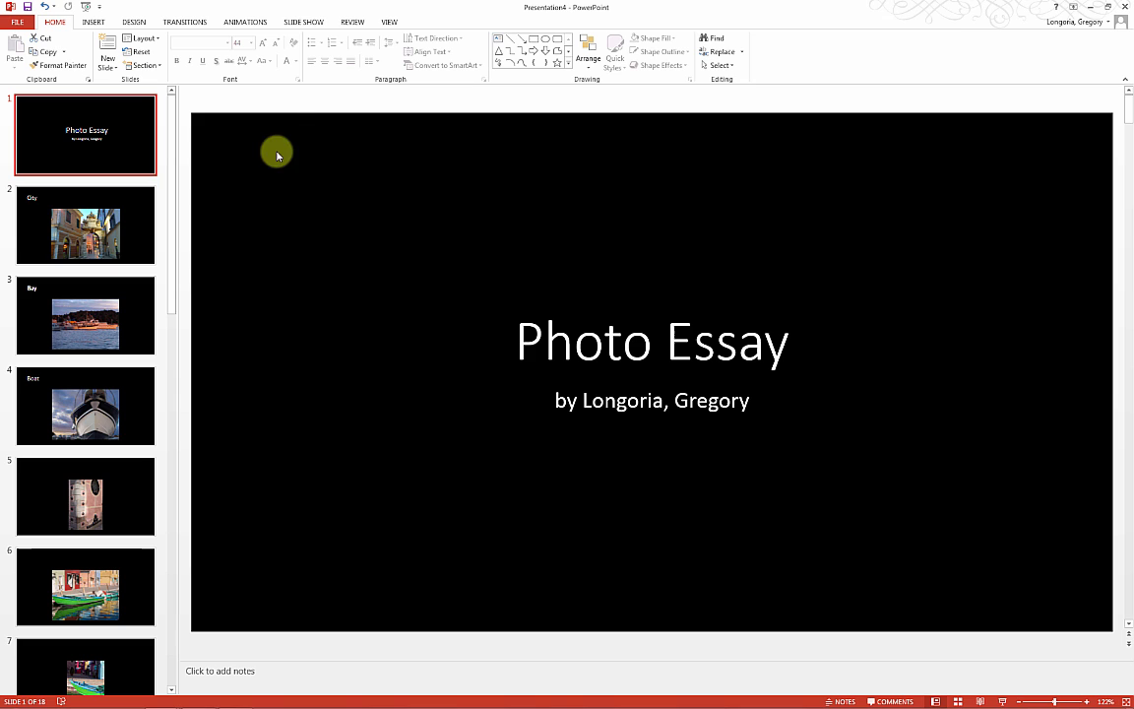
Open Record Slide Show from the Slide Show tab
click(309, 24)
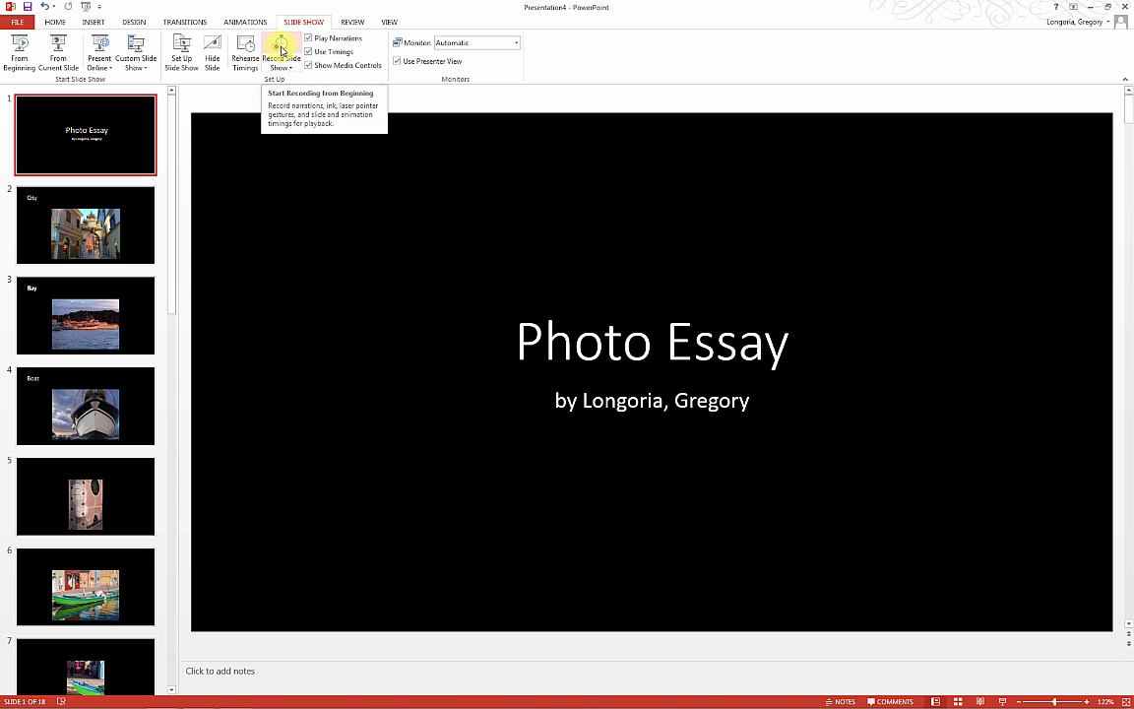
click(281, 49)
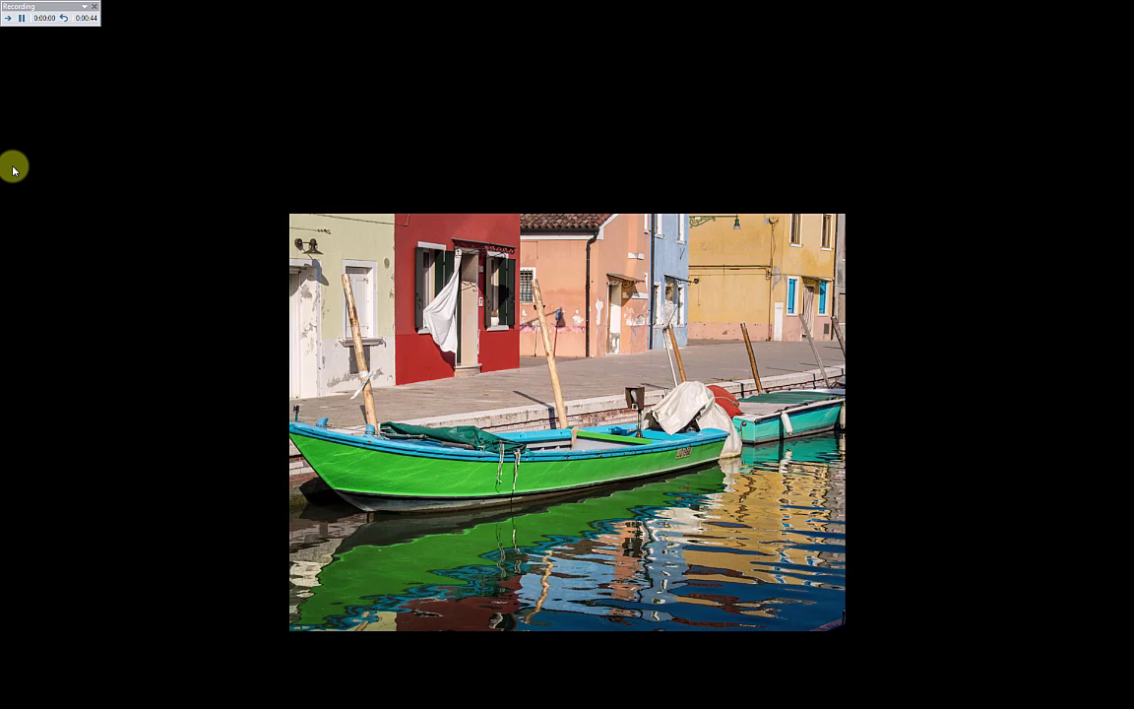
click(14, 171)
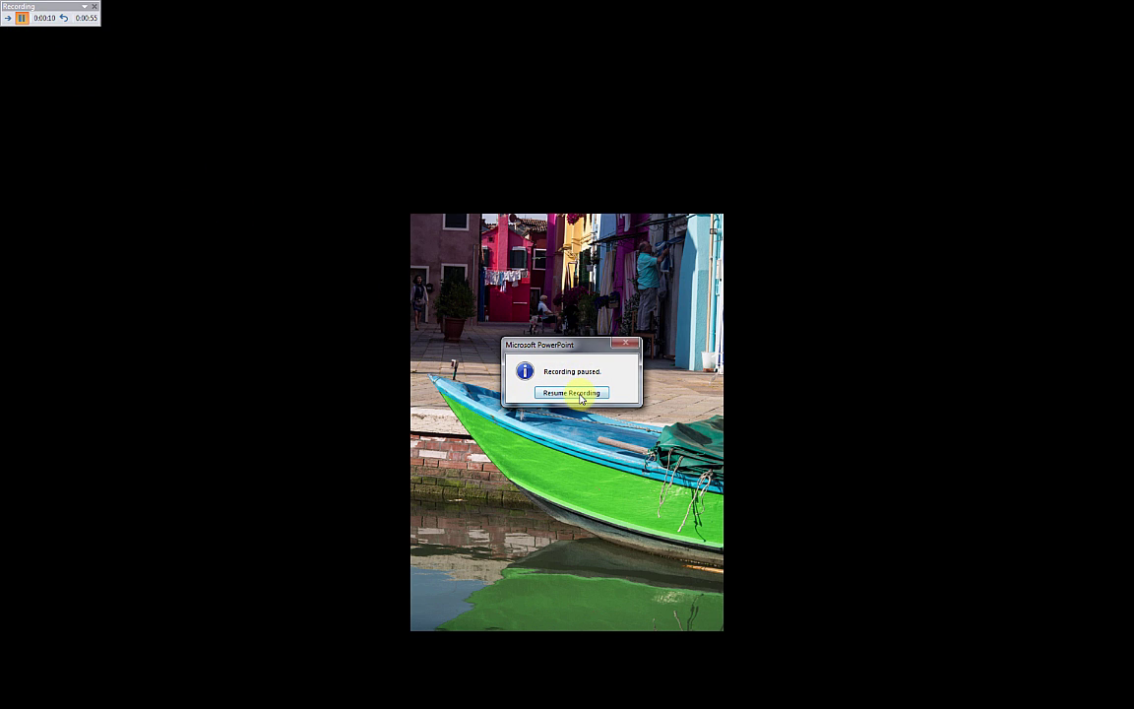
Narrate through to the green canal-boat slide, resume after the pause, and end the recording
click(578, 394)
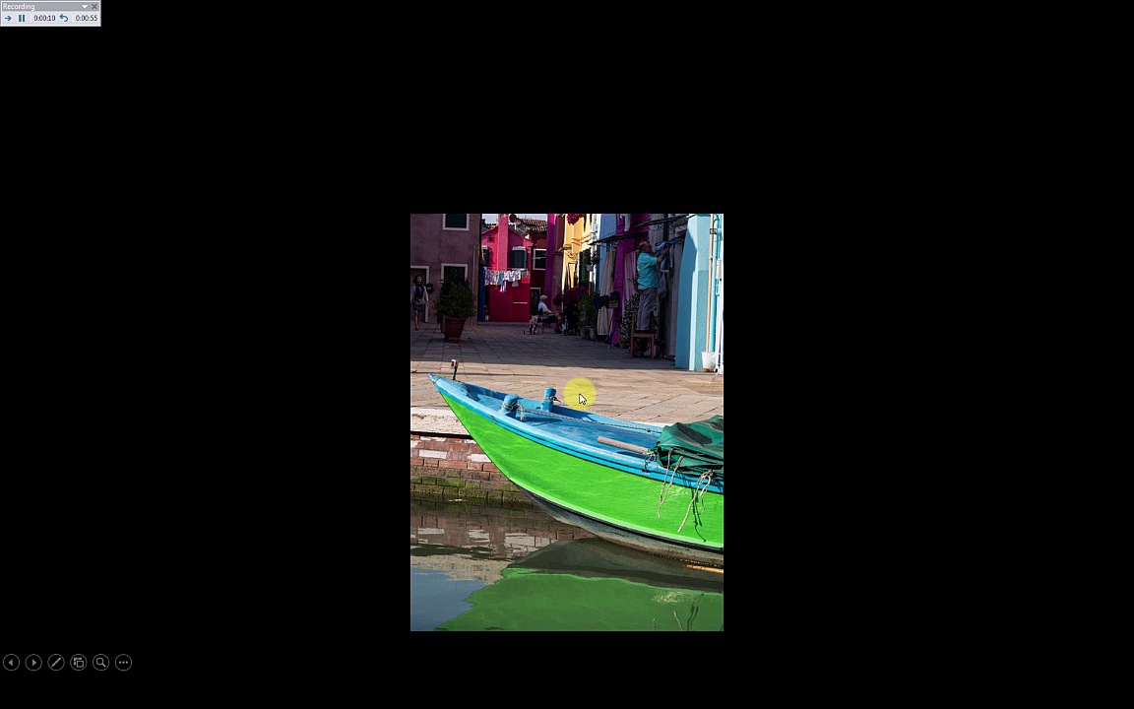
click(94, 8)
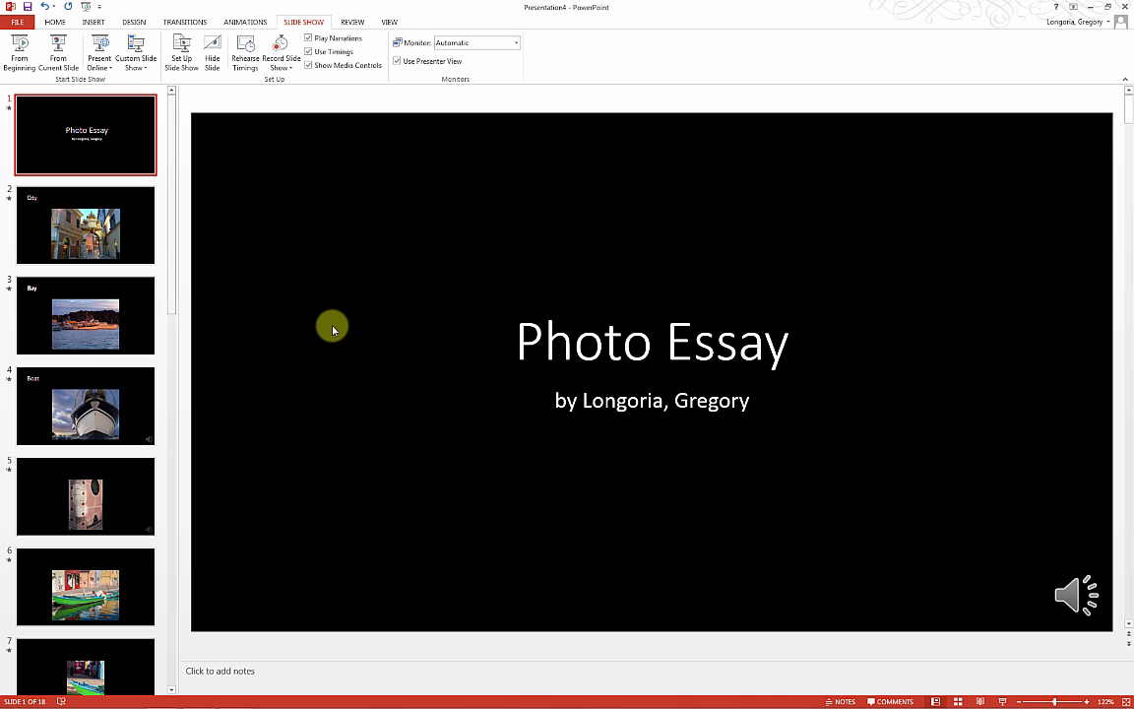
Review the City, Boat and slide 8 gondola slides for their recorded narration
scroll(129, 492, down, 6)
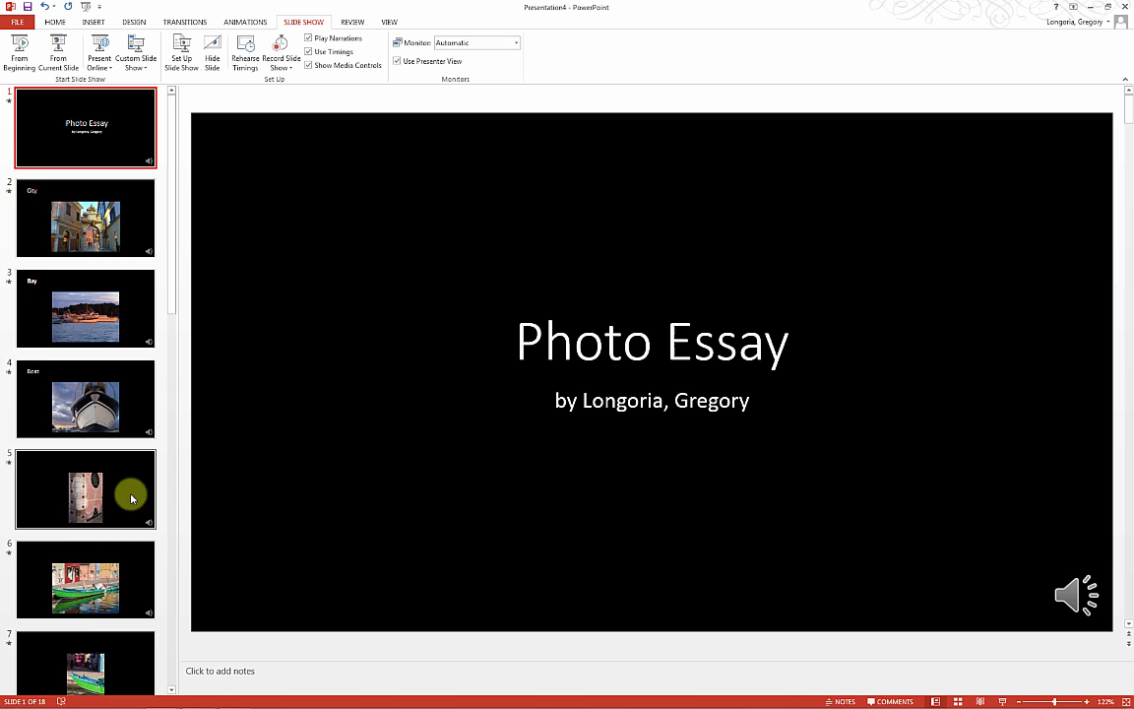
scroll(129, 493, up, 6)
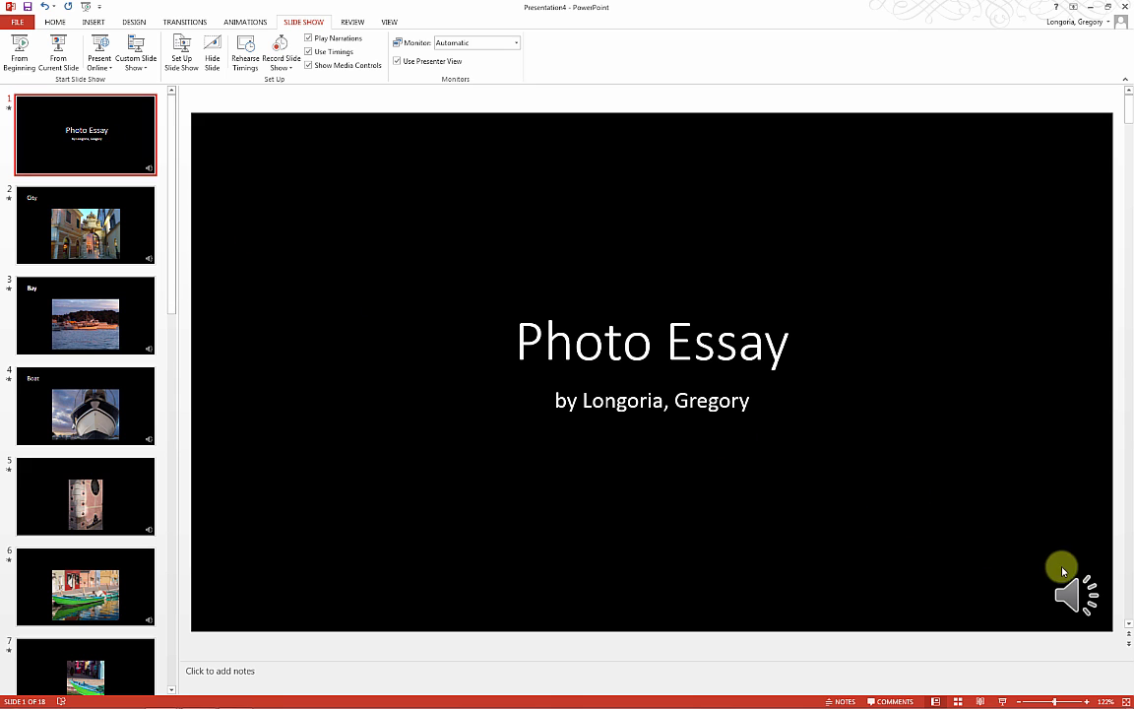
mouse_move(1071, 595)
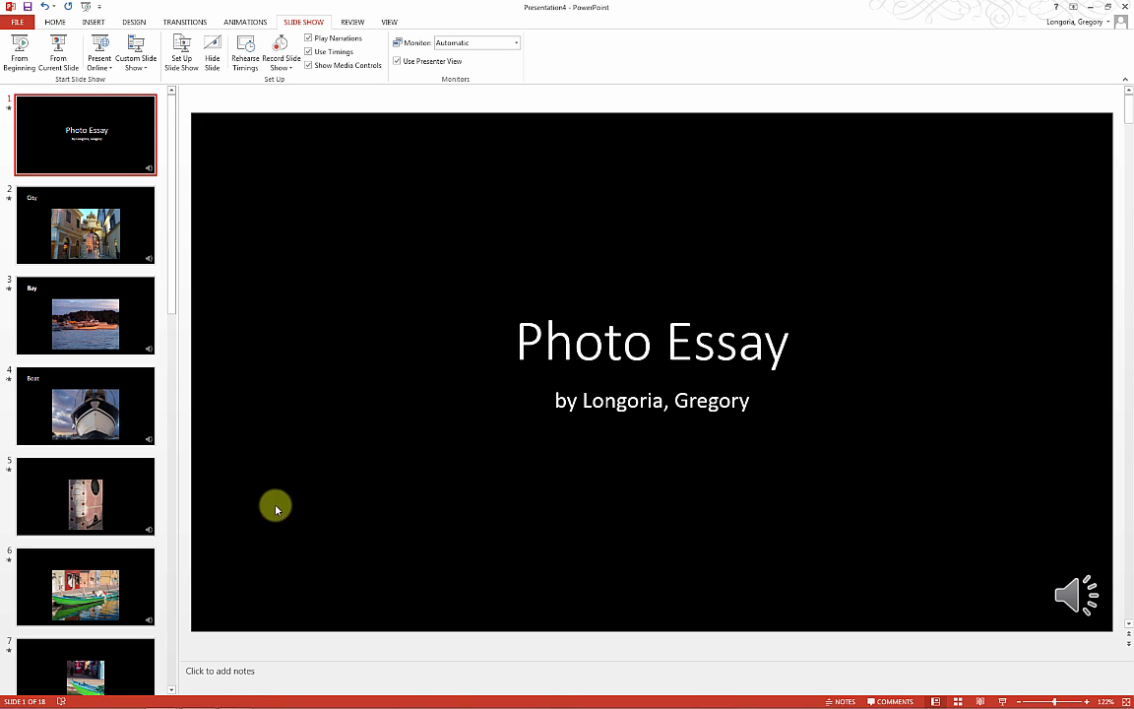
click(110, 219)
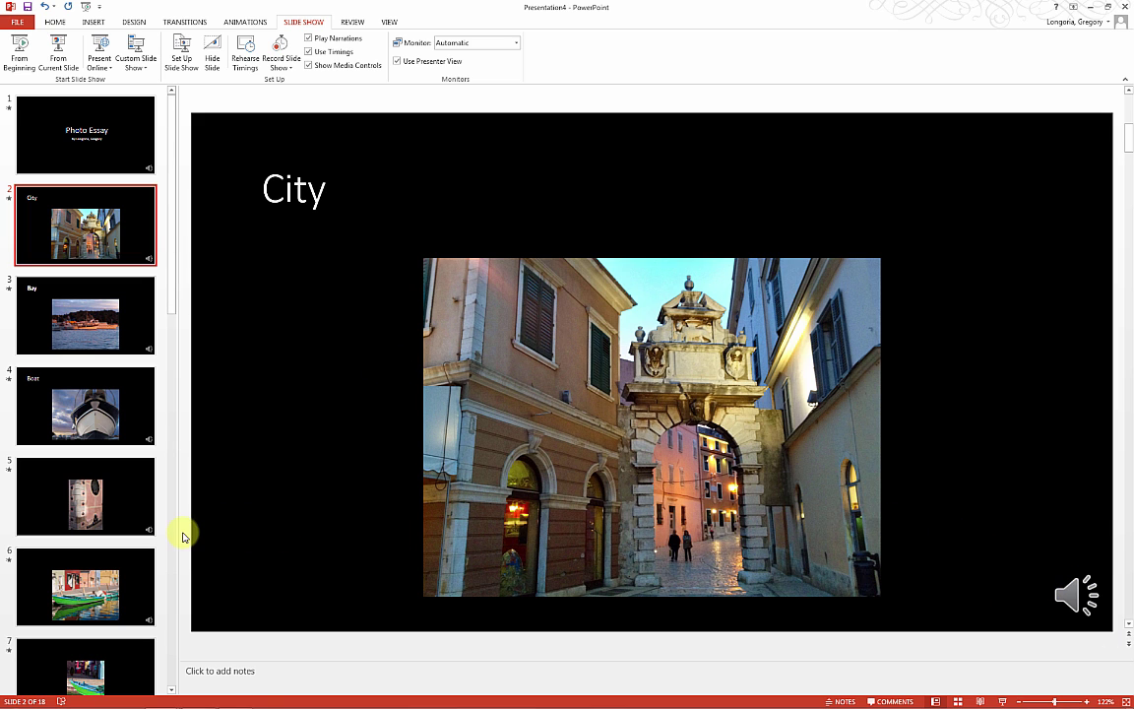
click(113, 415)
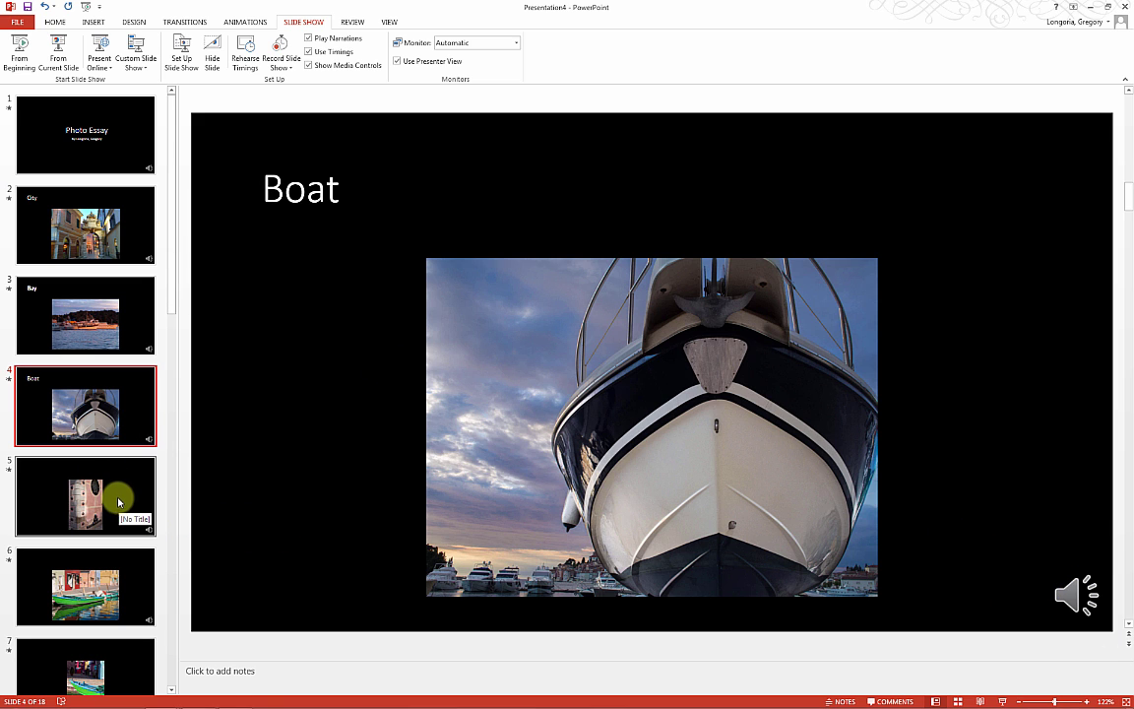
scroll(114, 500, down, 1)
scroll(114, 497, down, 6)
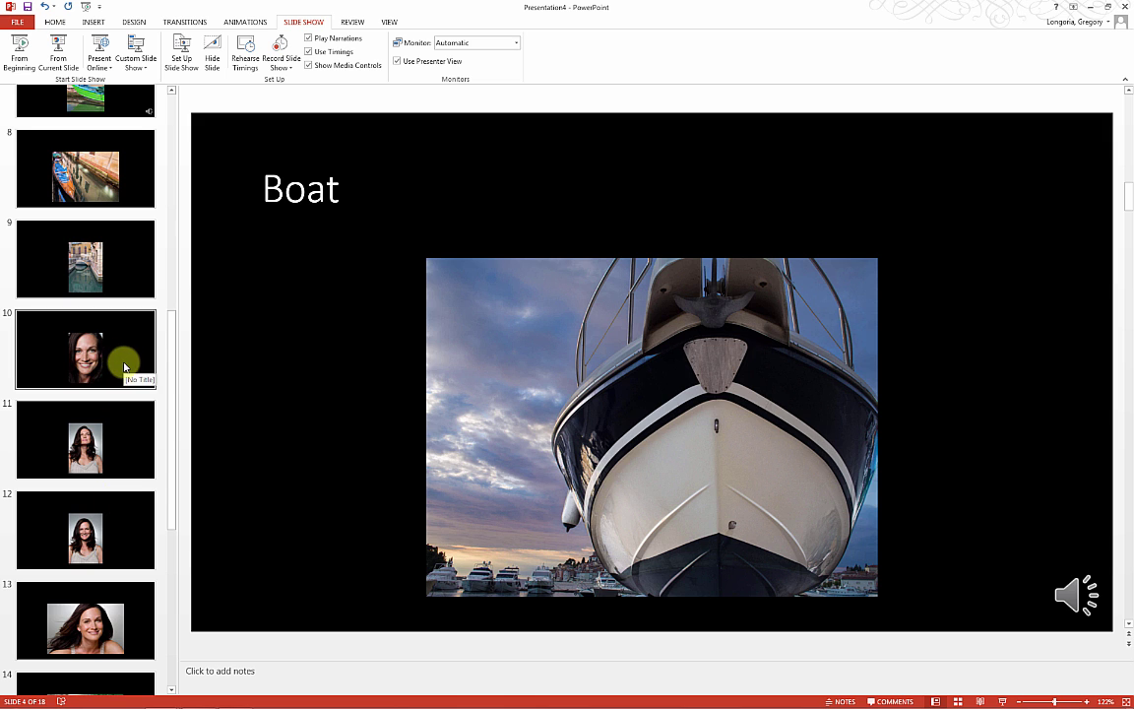
click(119, 204)
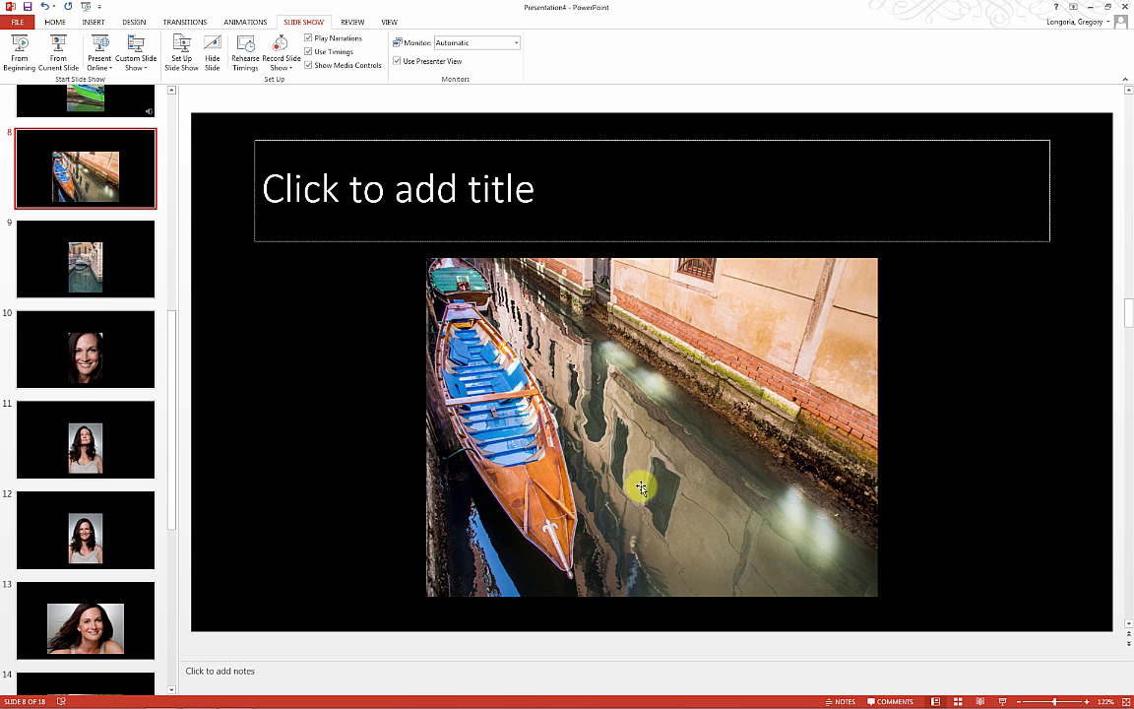
Return to the 'Photo Essay' title slide and check its narration sound icon
scroll(121, 364, up, 6)
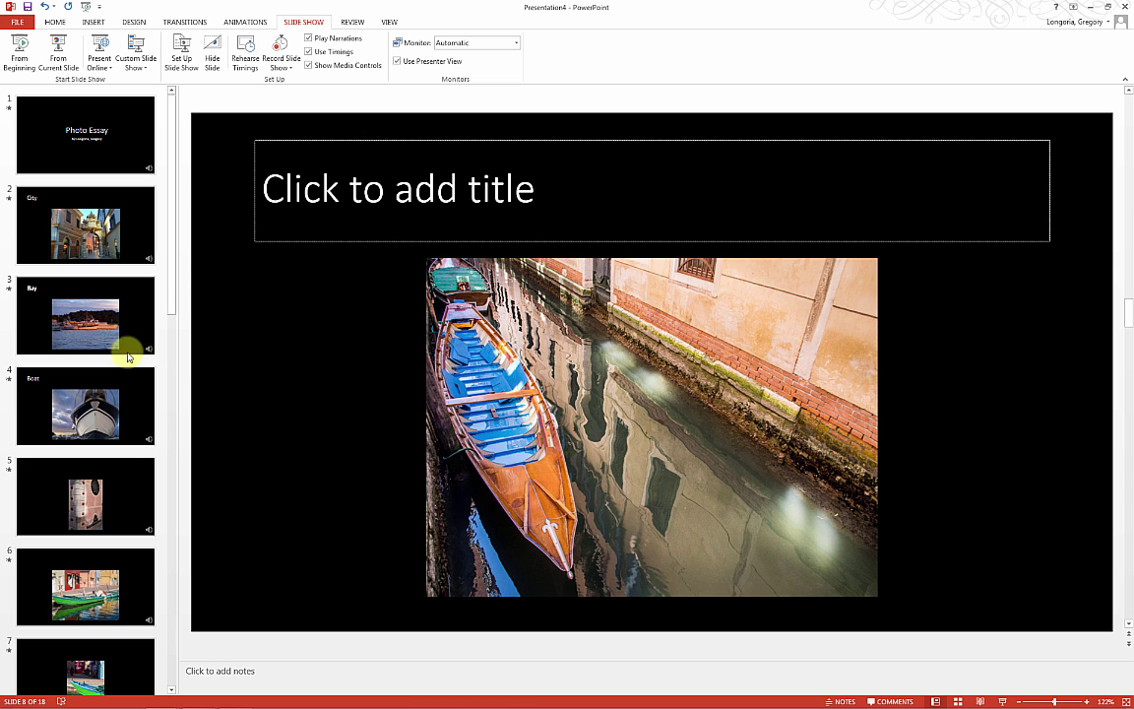
mouse_move(886, 703)
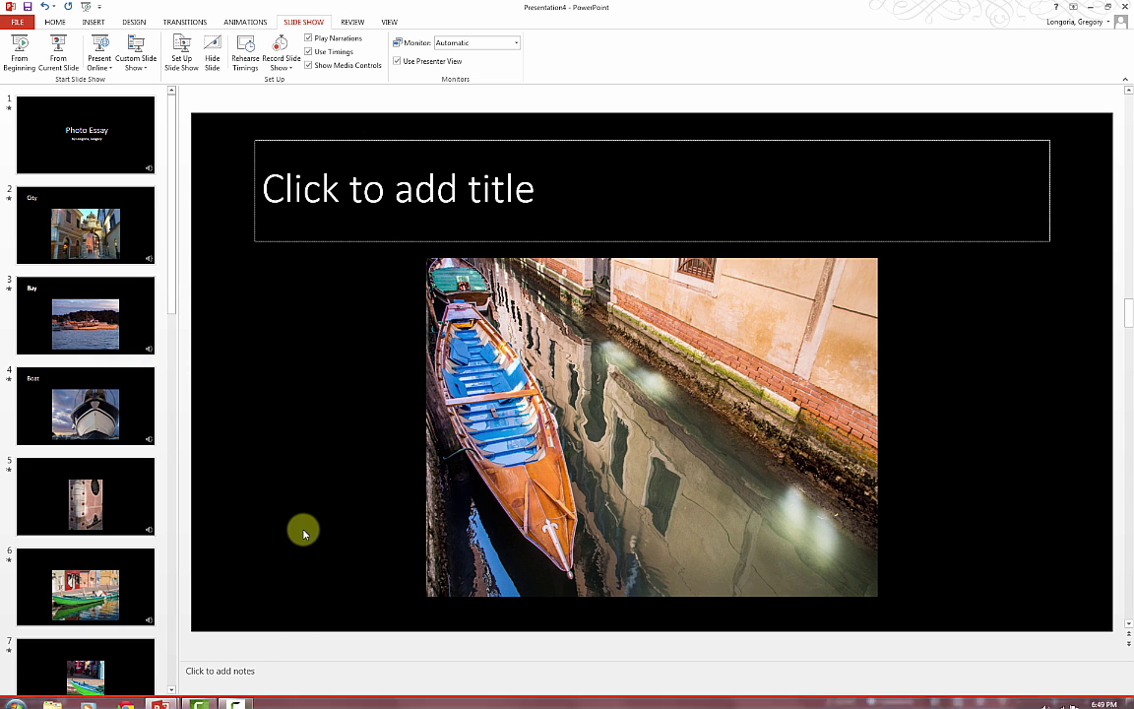
scroll(242, 365, up, 2)
scroll(242, 367, down, 12)
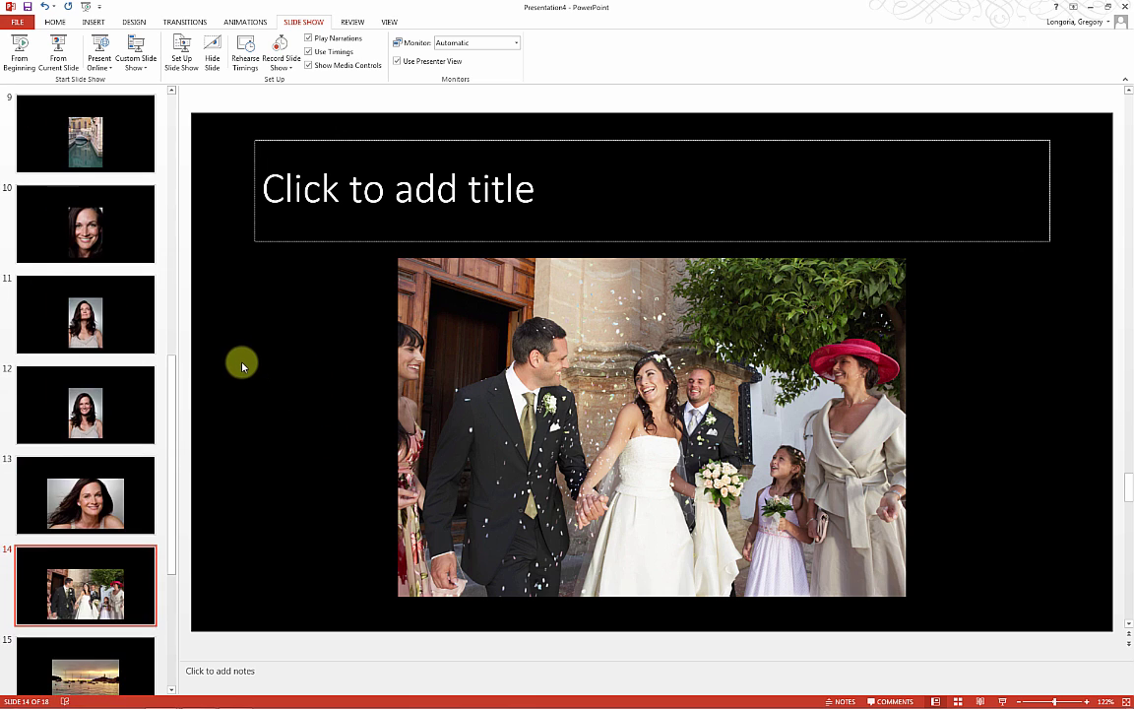
scroll(237, 358, up, 2)
scroll(237, 357, up, 5)
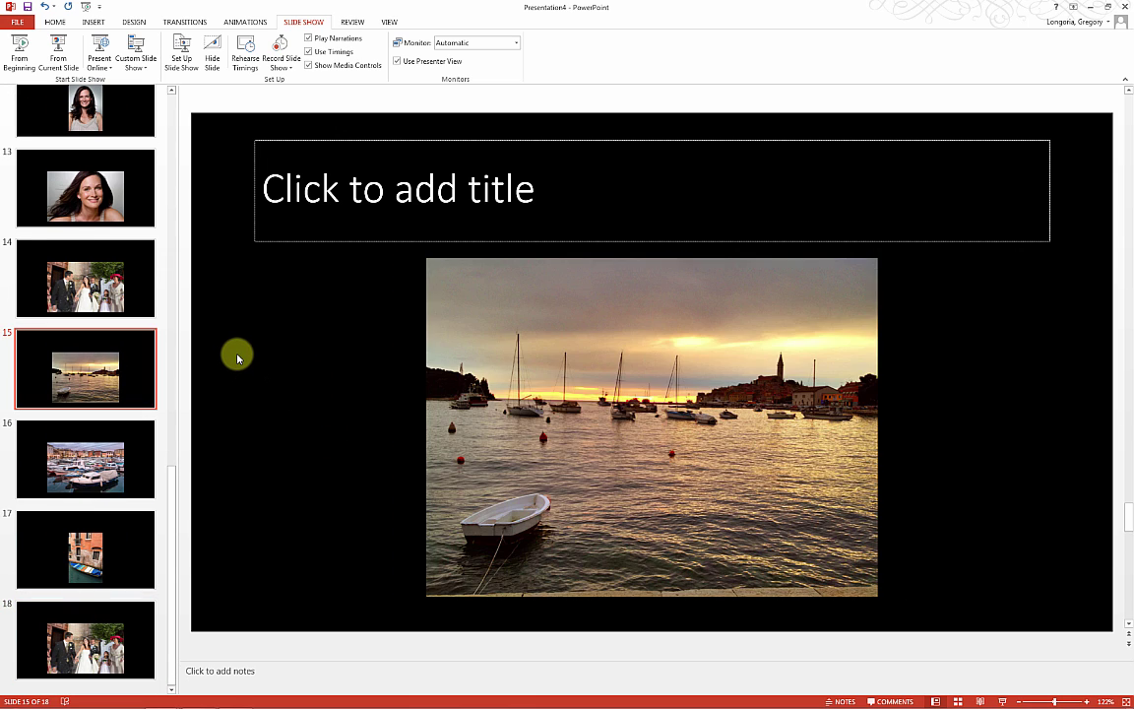
scroll(123, 353, up, 5)
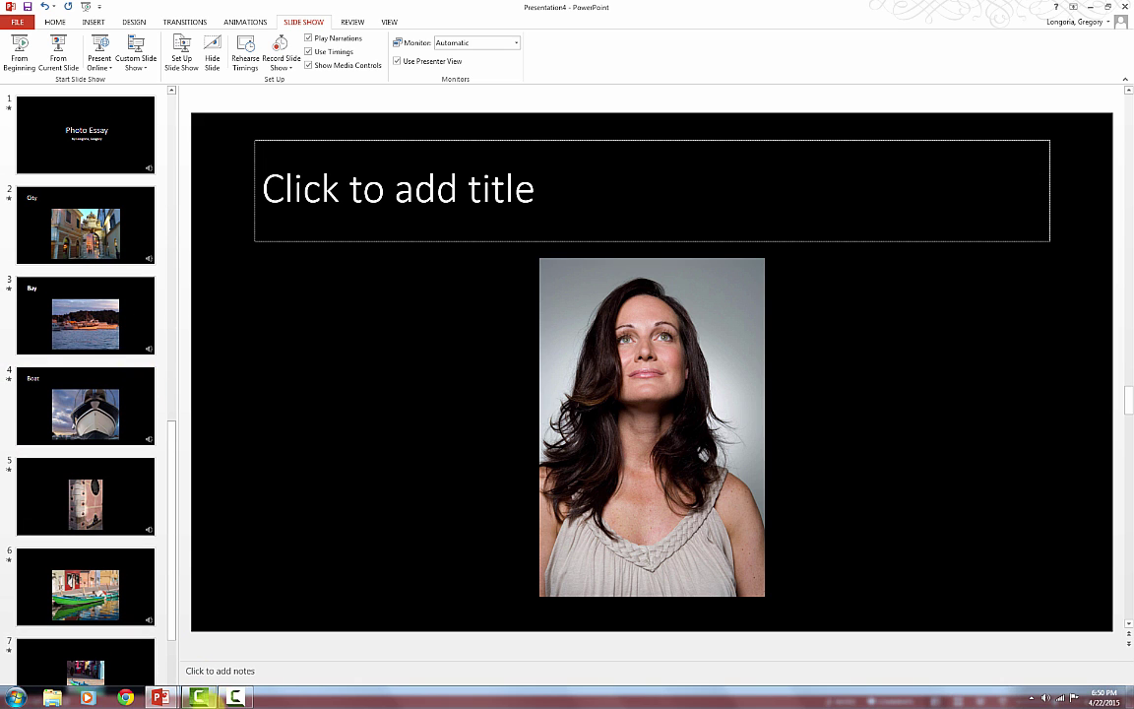
click(202, 699)
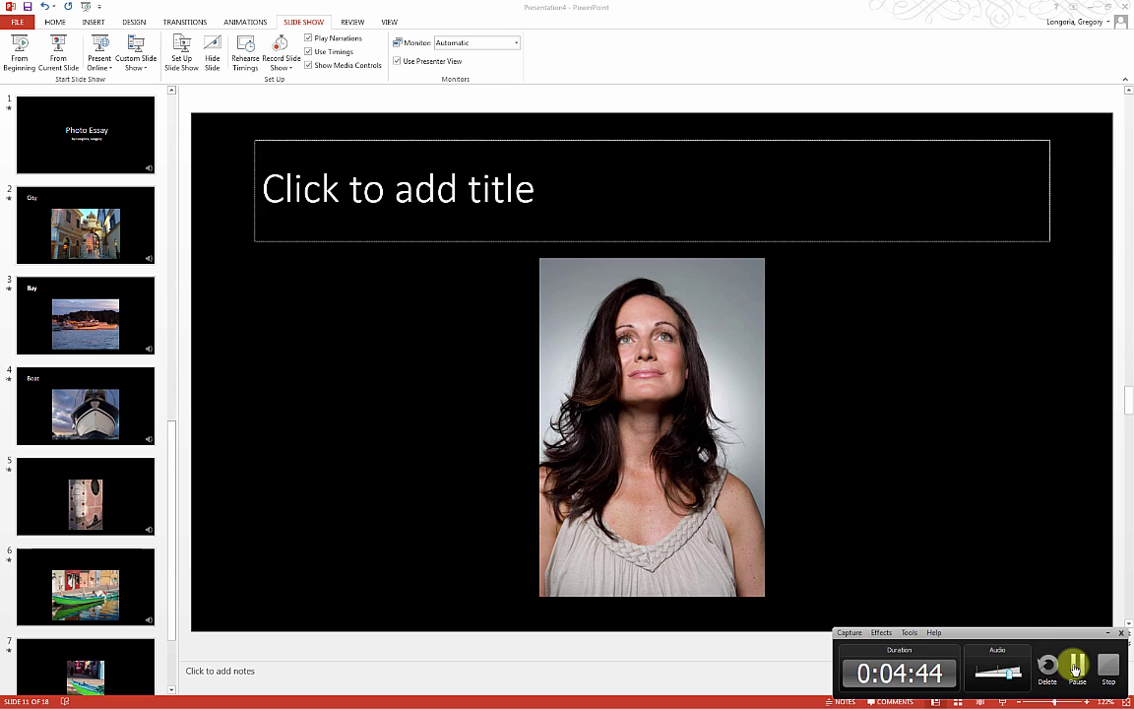
click(1076, 665)
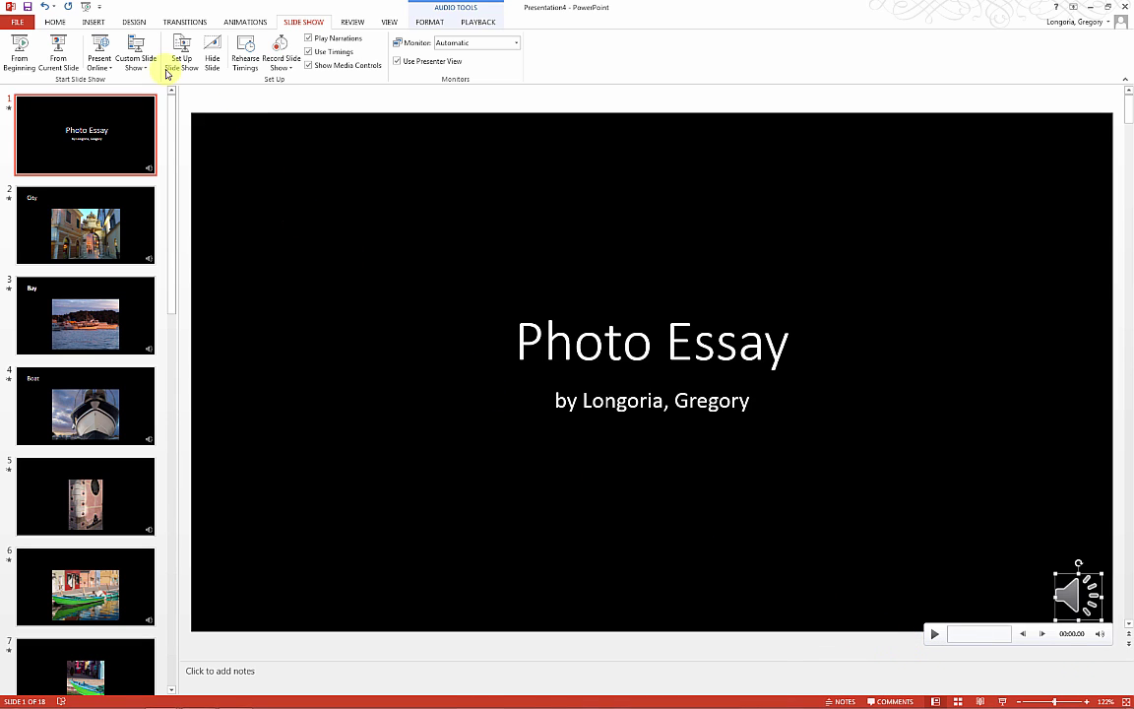
Go to File > Export > Create a Video
click(55, 23)
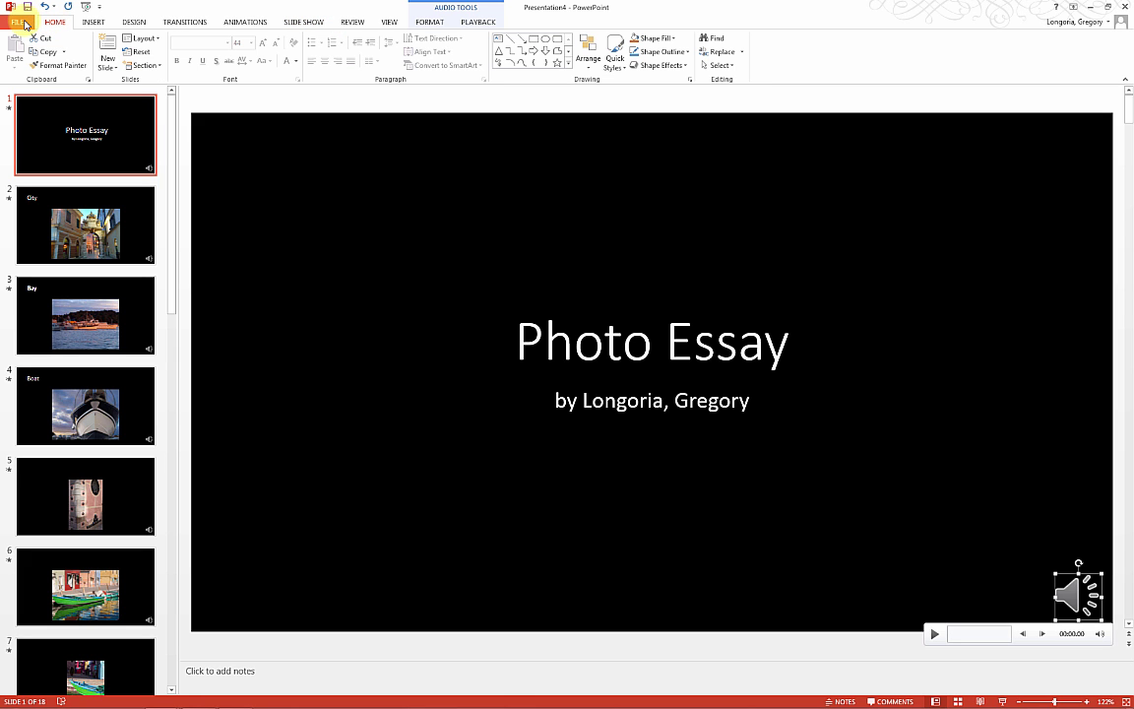
click(22, 22)
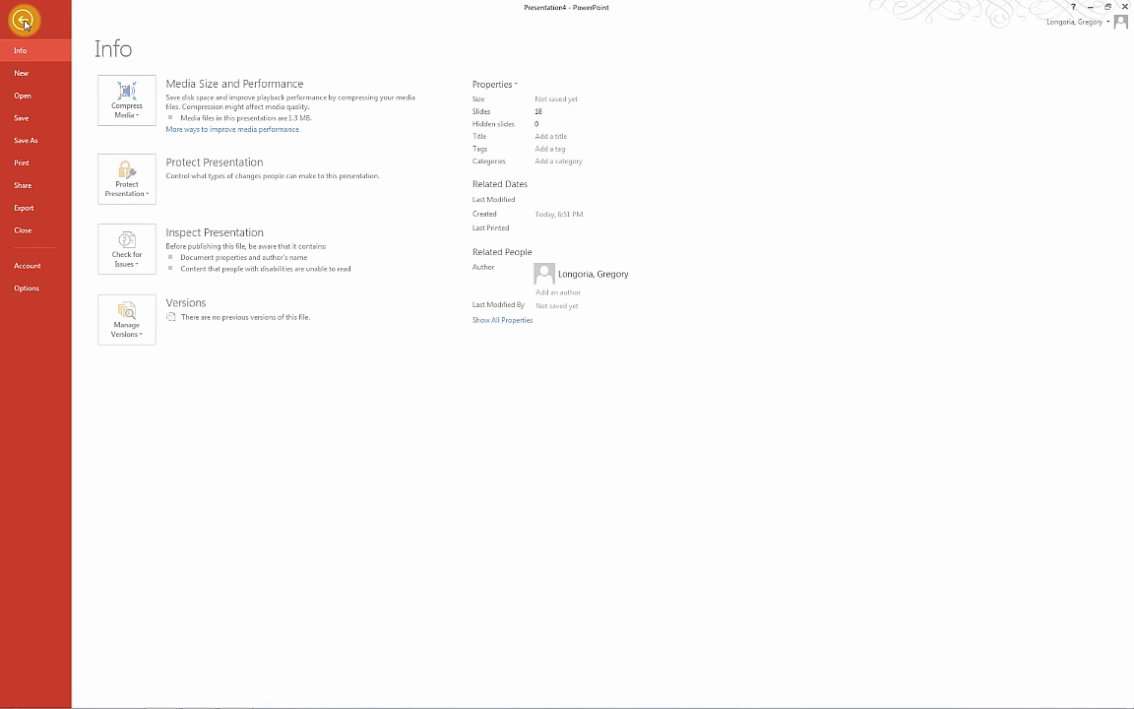
click(27, 211)
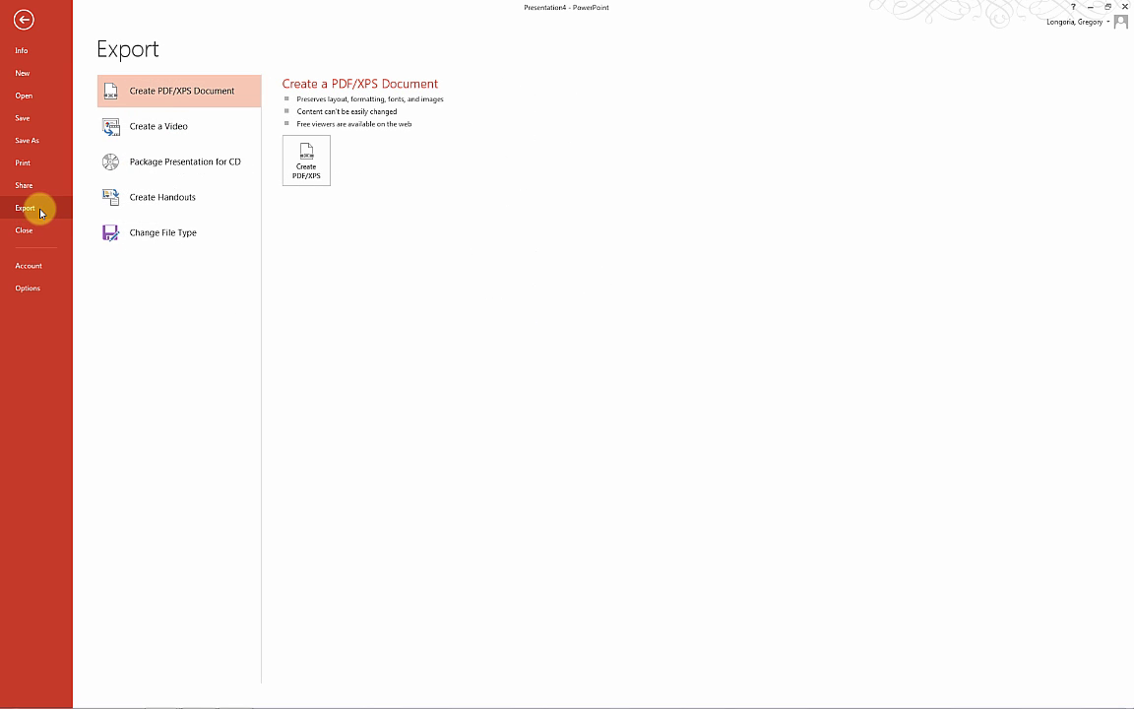
click(154, 128)
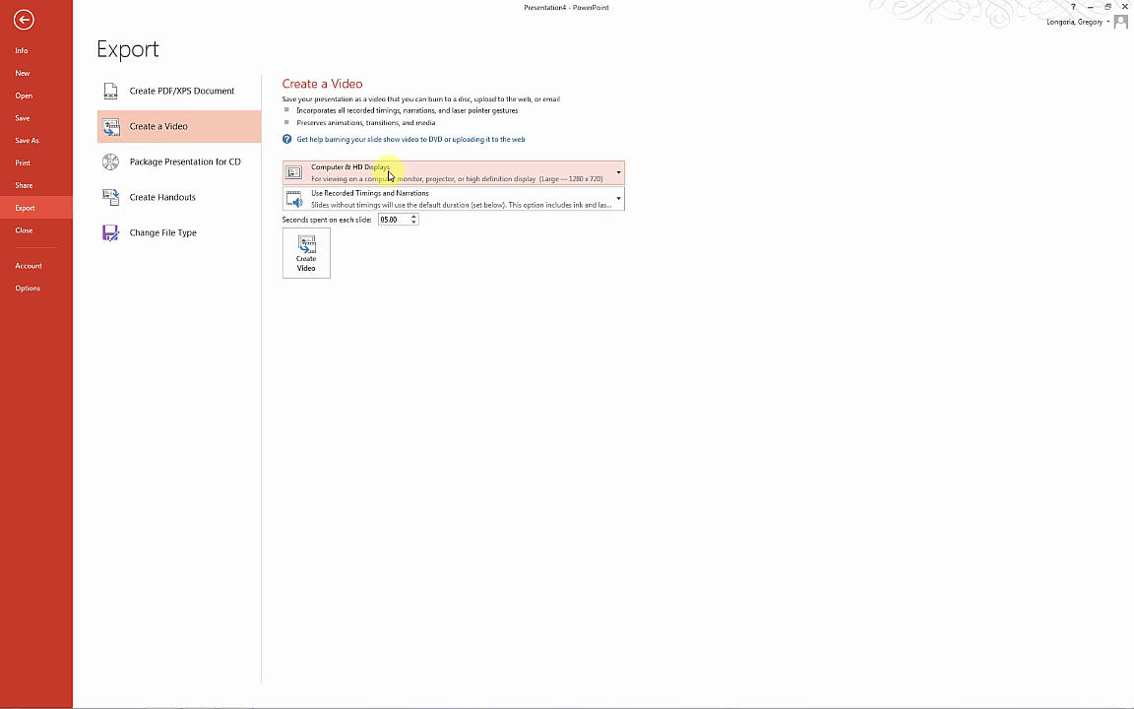
Set video quality to Computer & HD Displays and use recorded timings and narrations
click(618, 174)
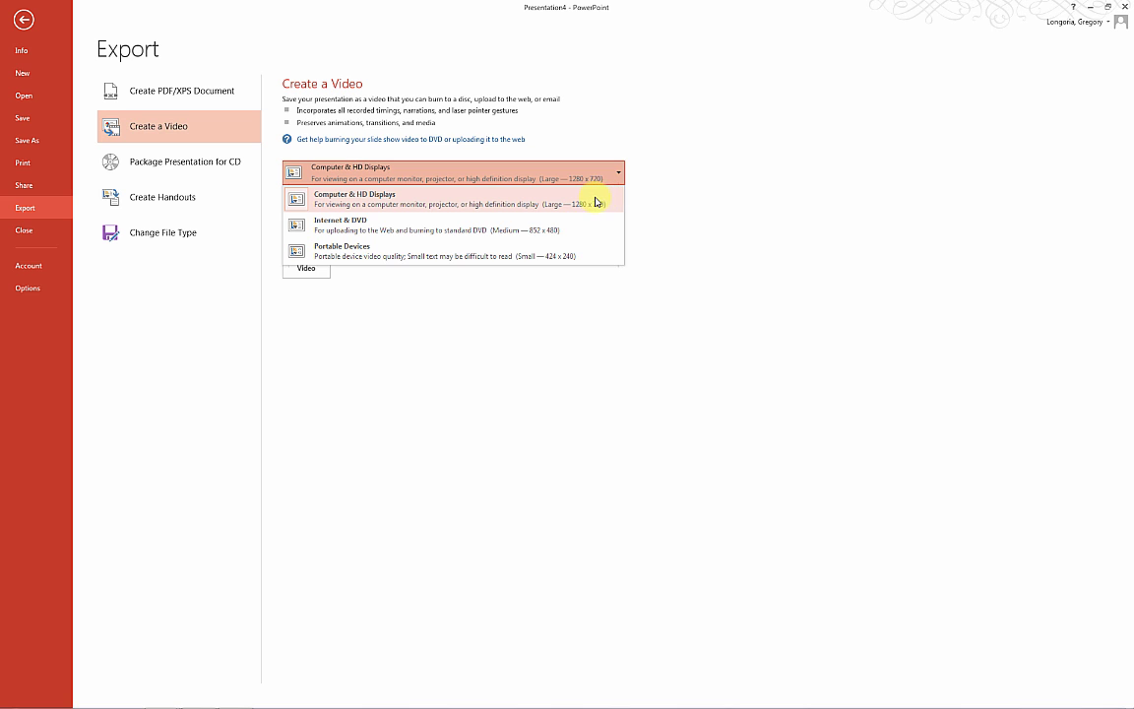
click(595, 202)
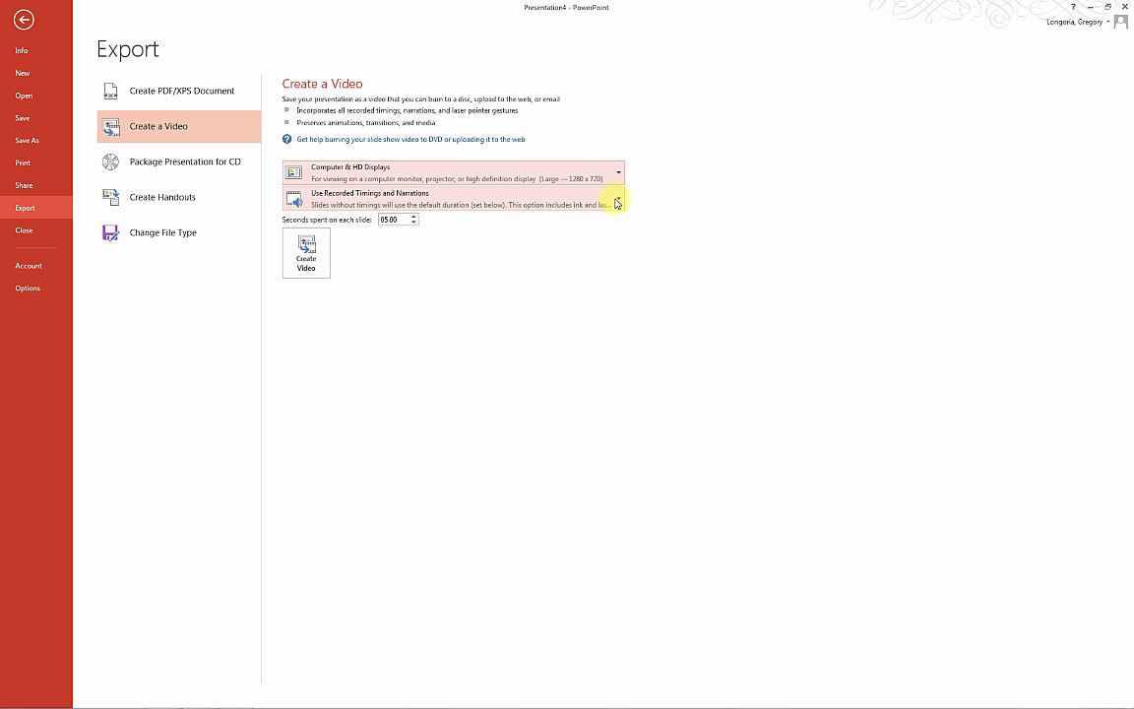
click(617, 203)
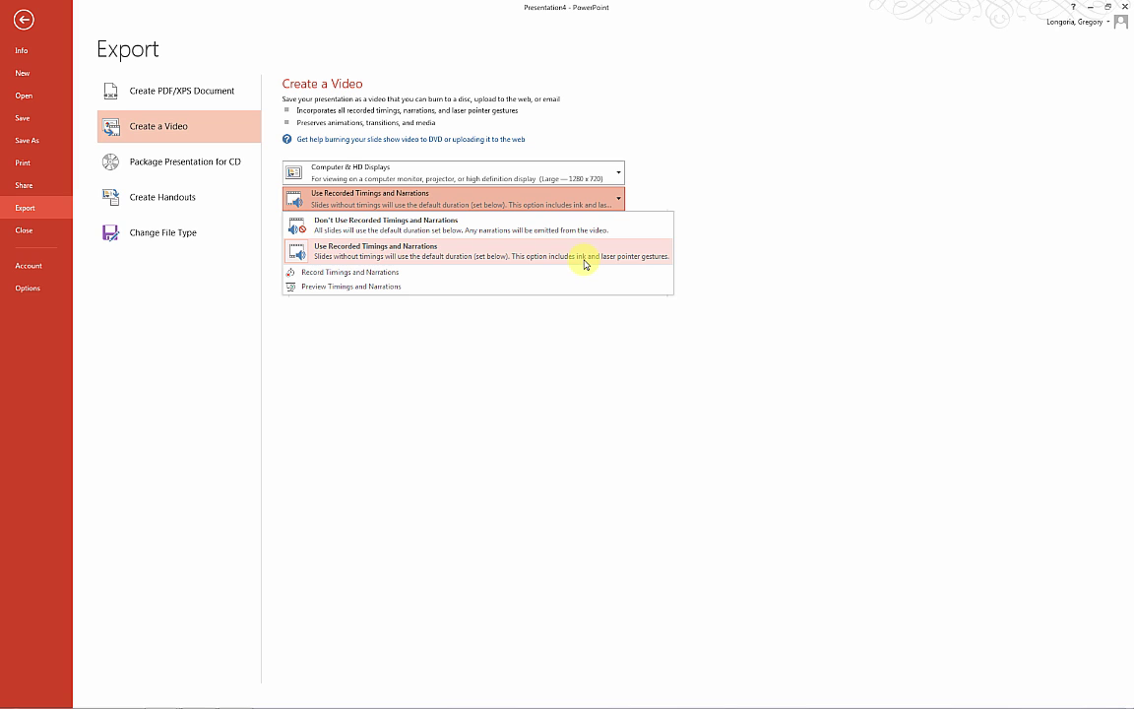
click(586, 368)
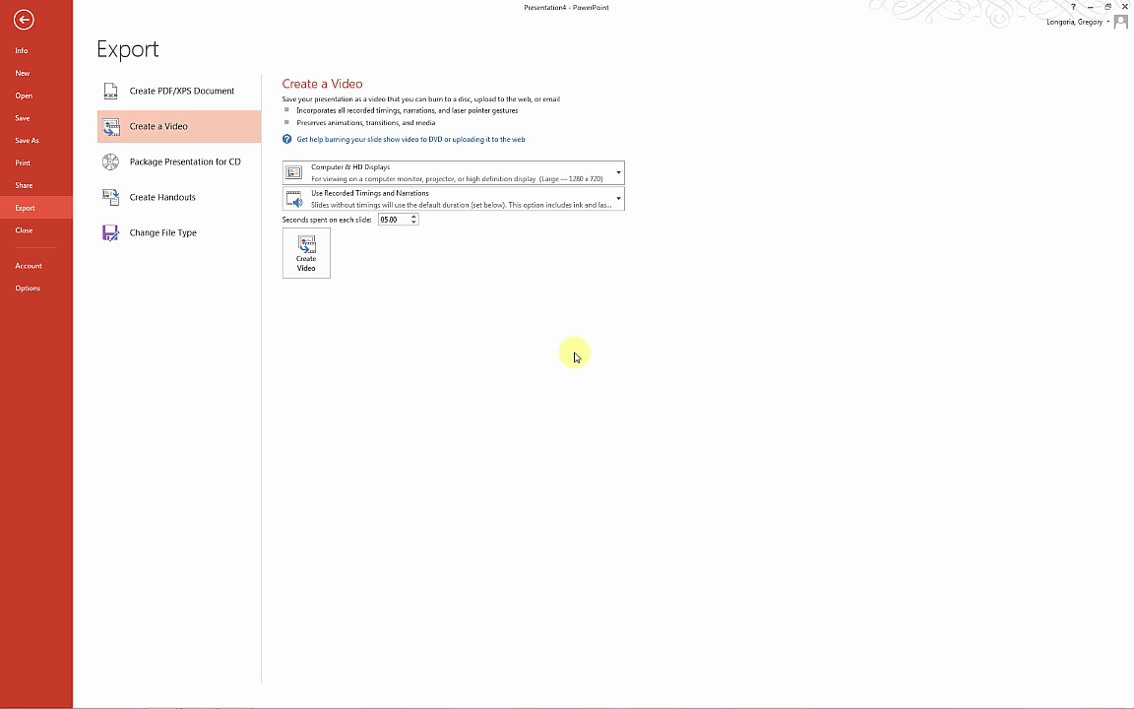
Save the video to the Desktop as MPEG-4 file 'PhotoEssay1', removing the space from the name
click(314, 254)
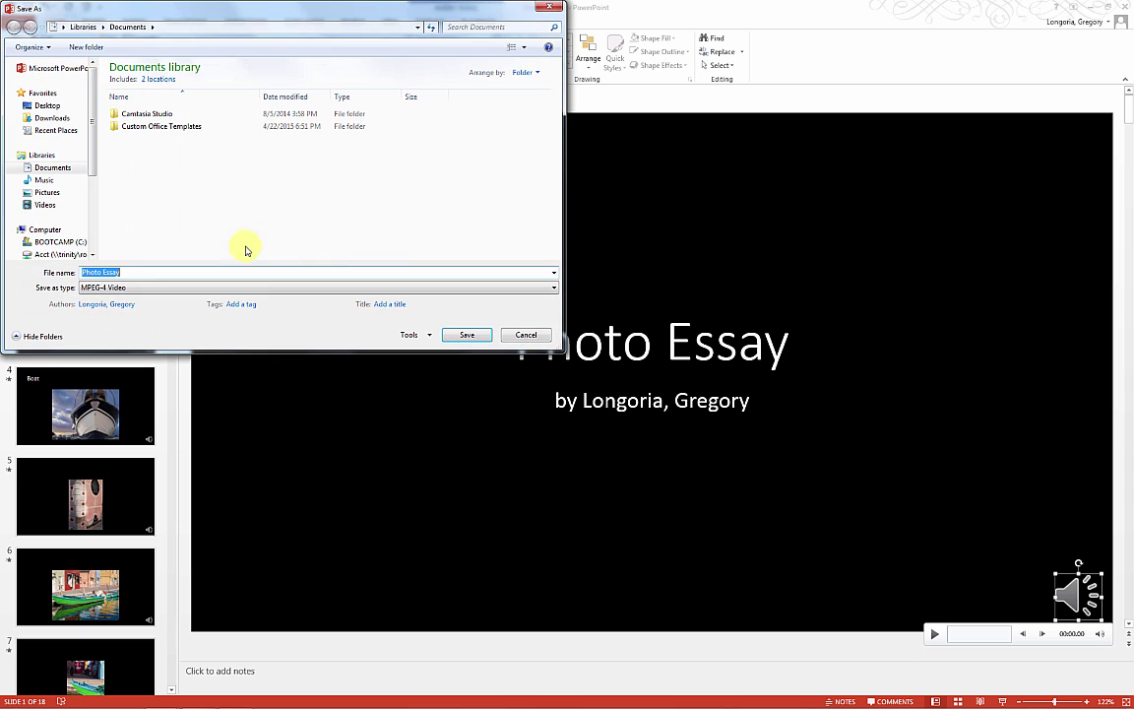
click(47, 105)
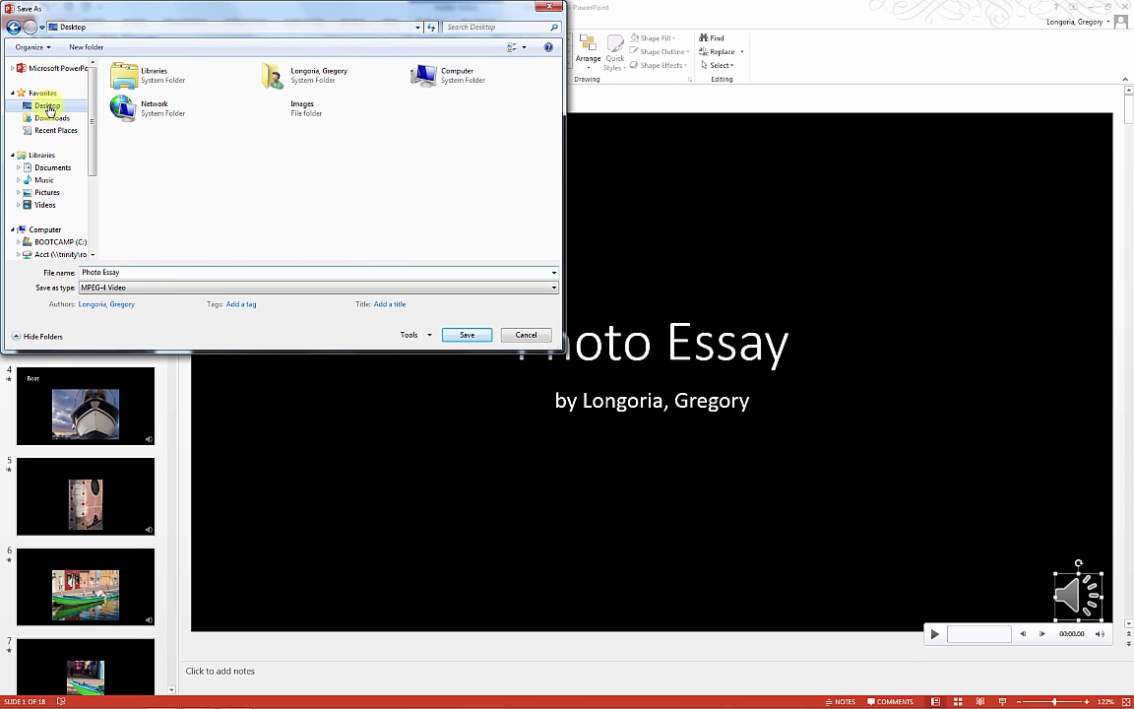
click(179, 270)
click(182, 268)
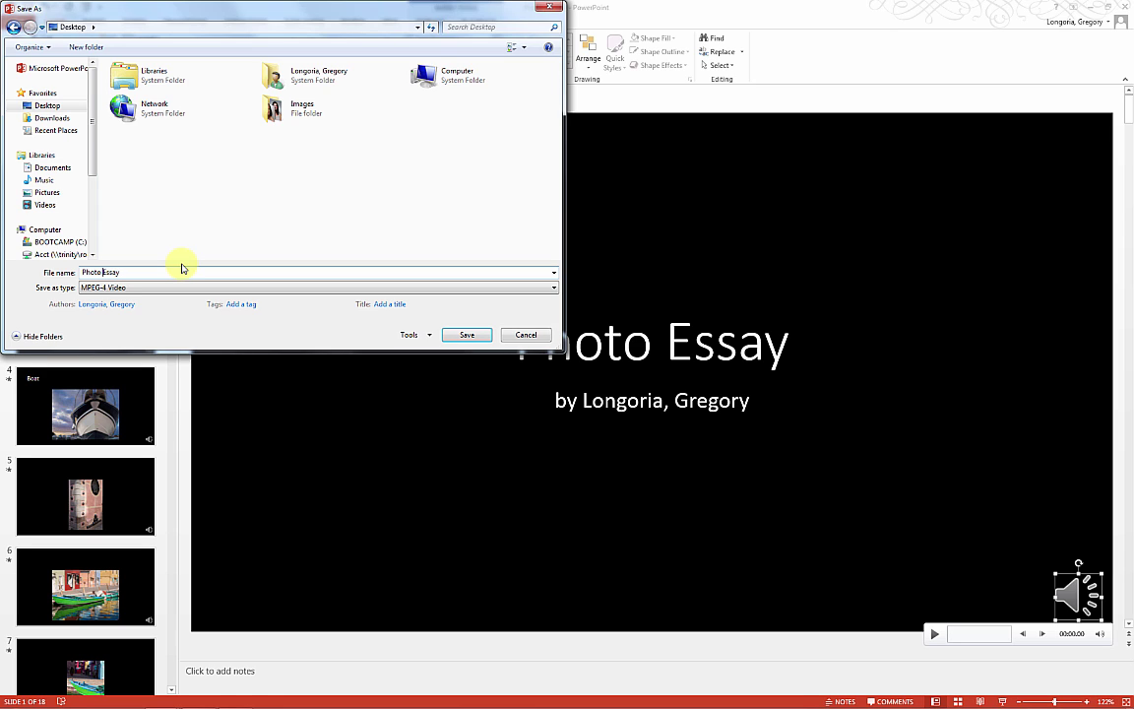
key(BackSpace)
click(164, 287)
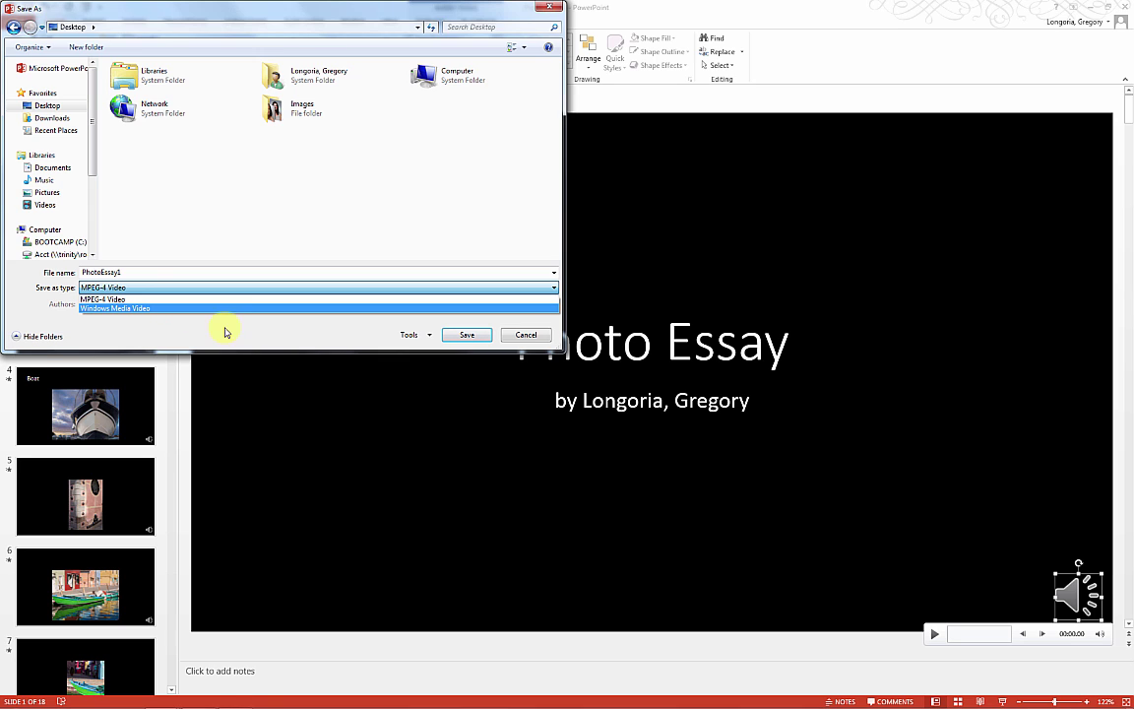
click(340, 345)
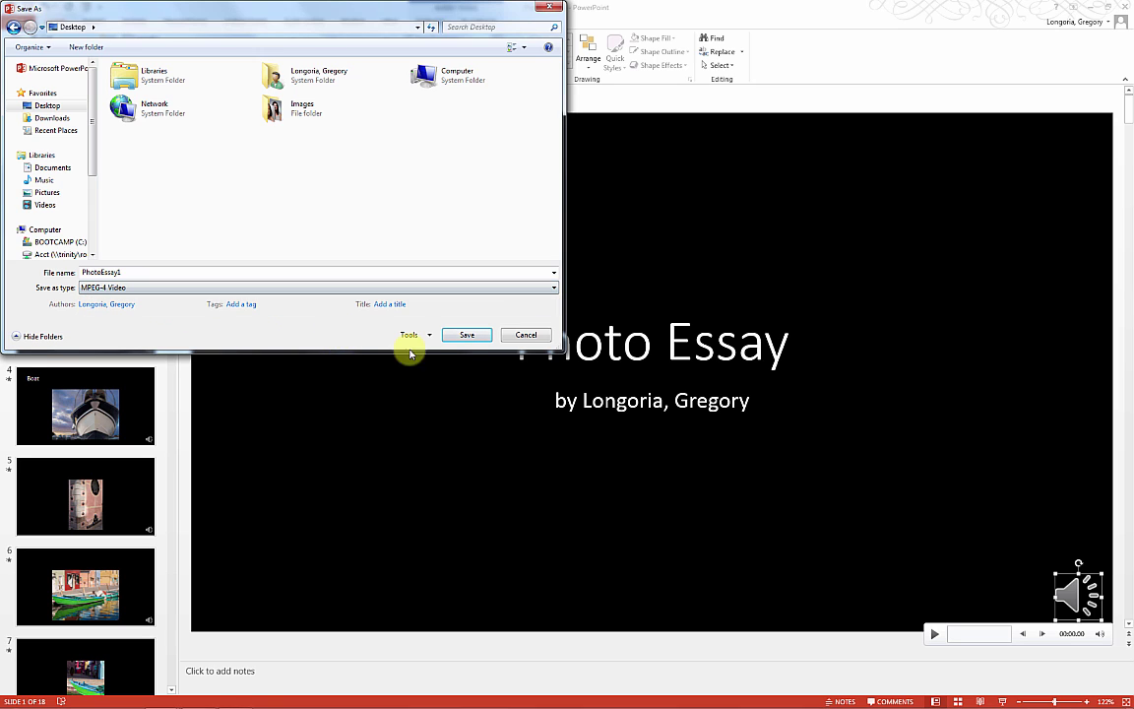
click(467, 336)
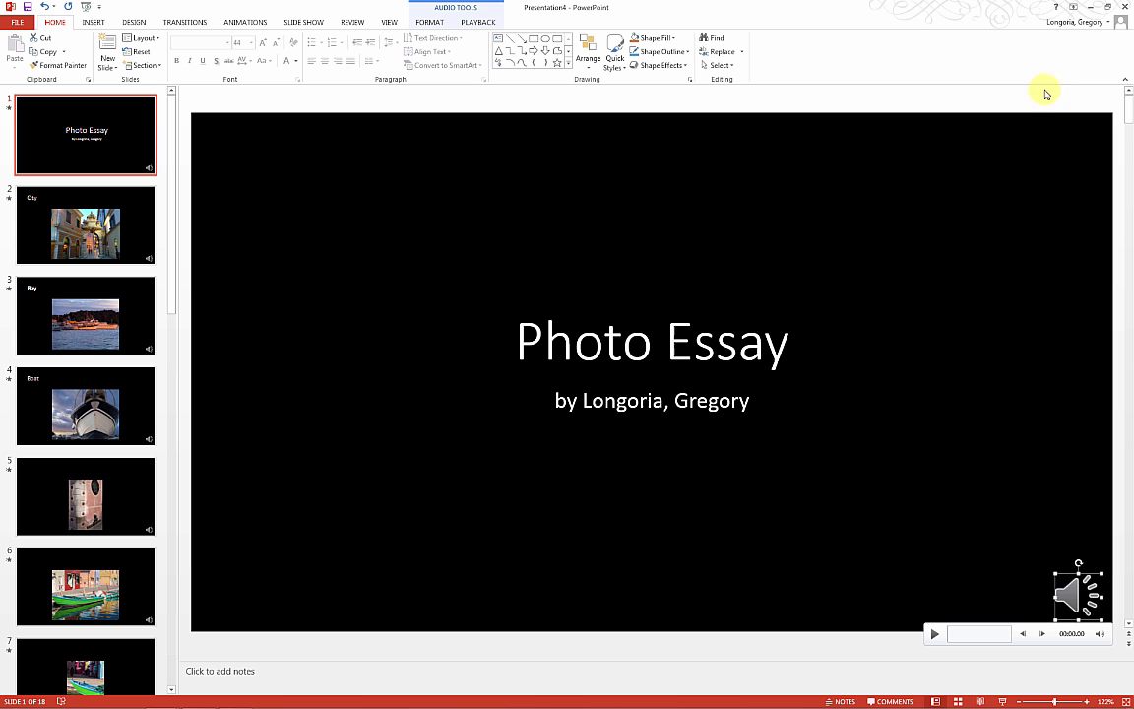
Minimize both PowerPoint windows and open PhotoEssay1 in Windows Media Player with Recommended settings
click(1089, 8)
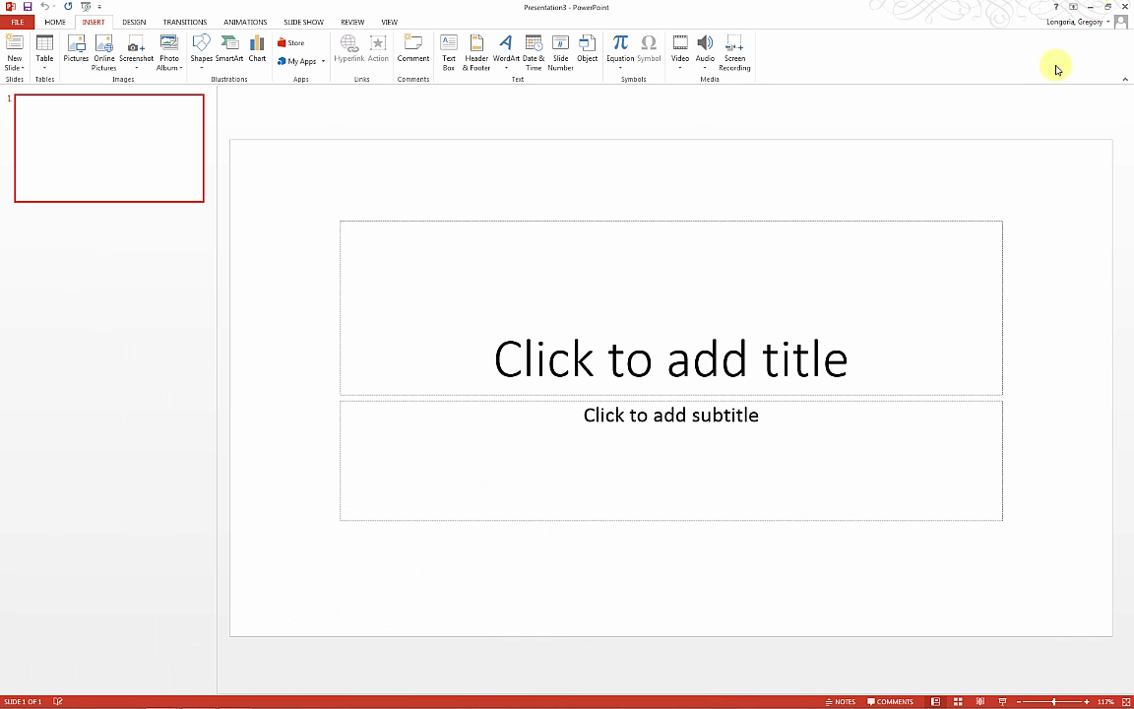
click(1090, 8)
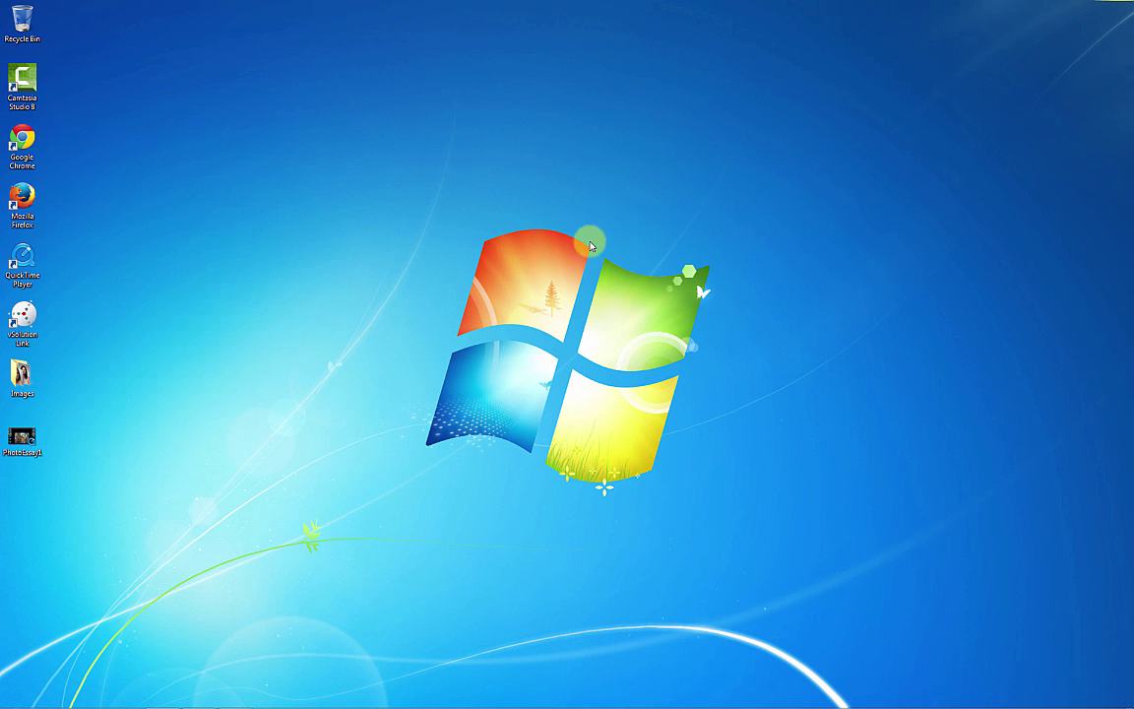
click(24, 440)
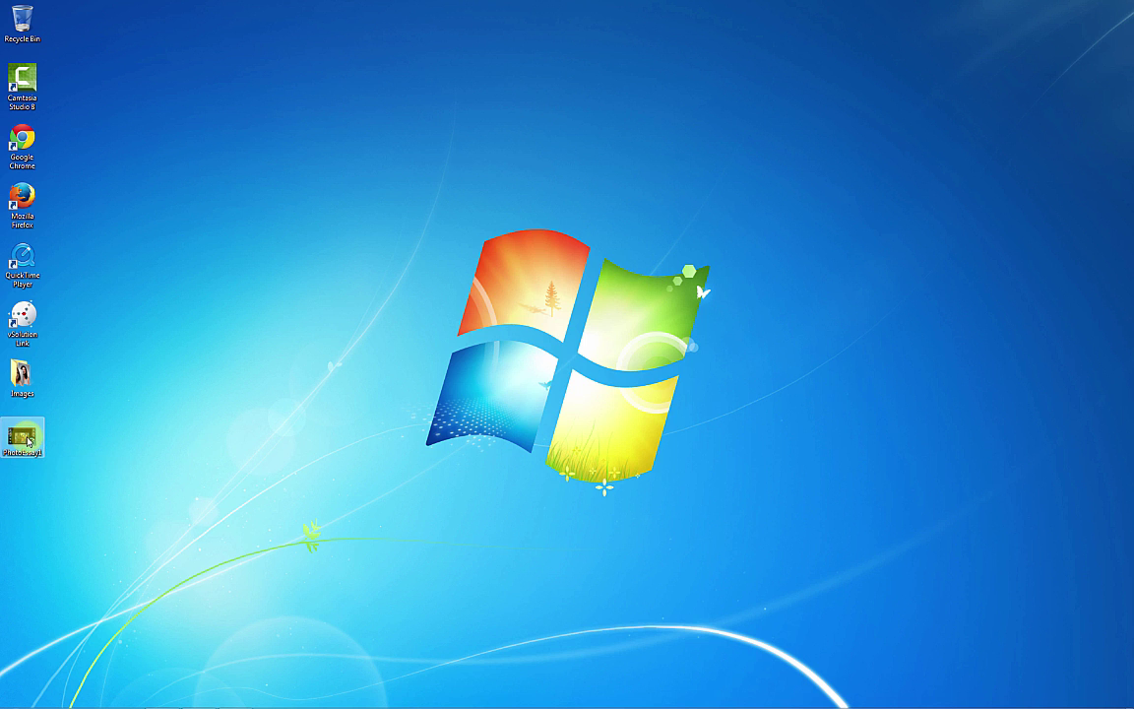
right_click(28, 440)
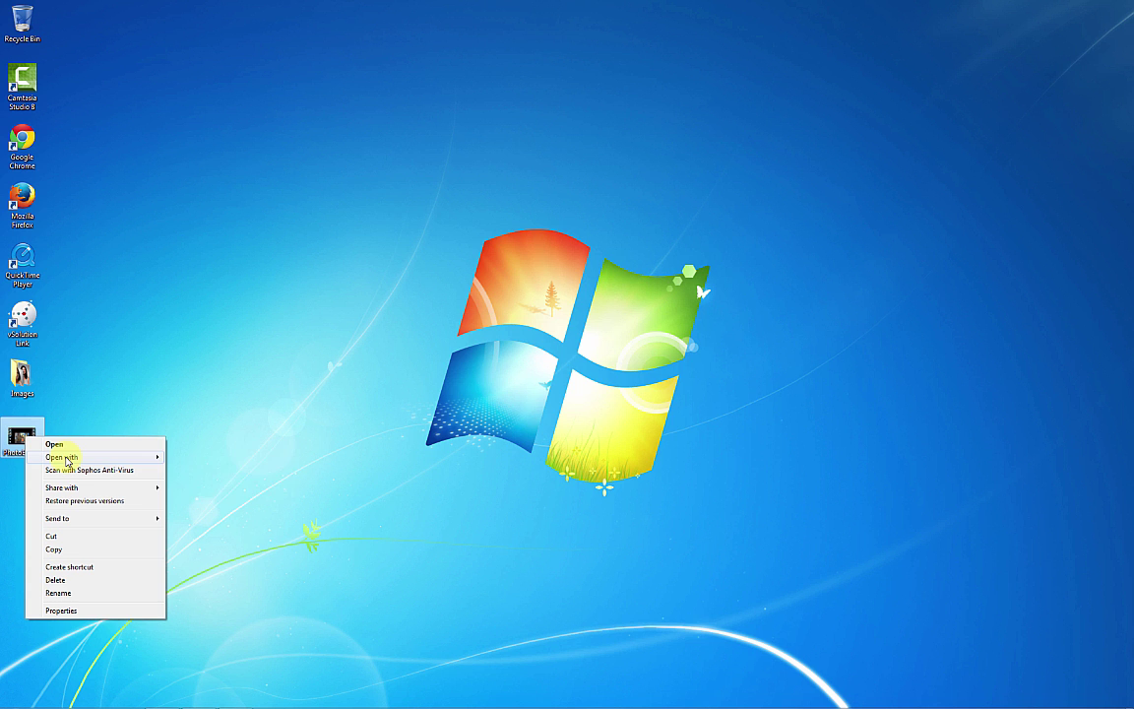
mouse_move(74, 457)
click(208, 471)
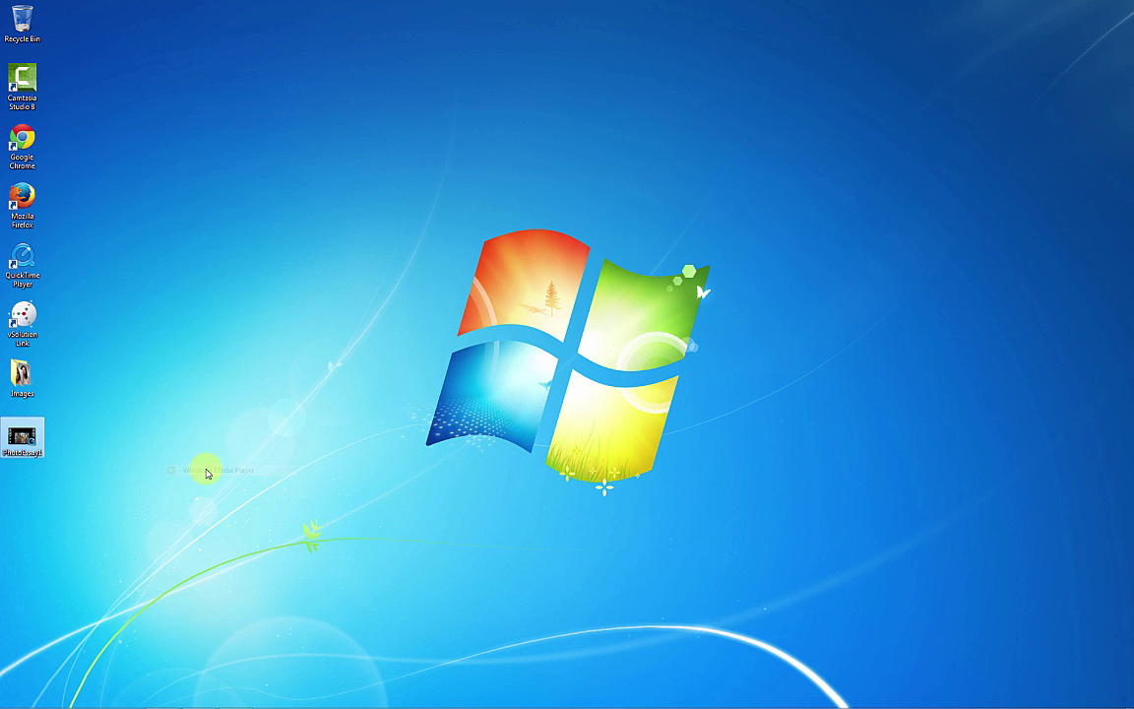
click(444, 335)
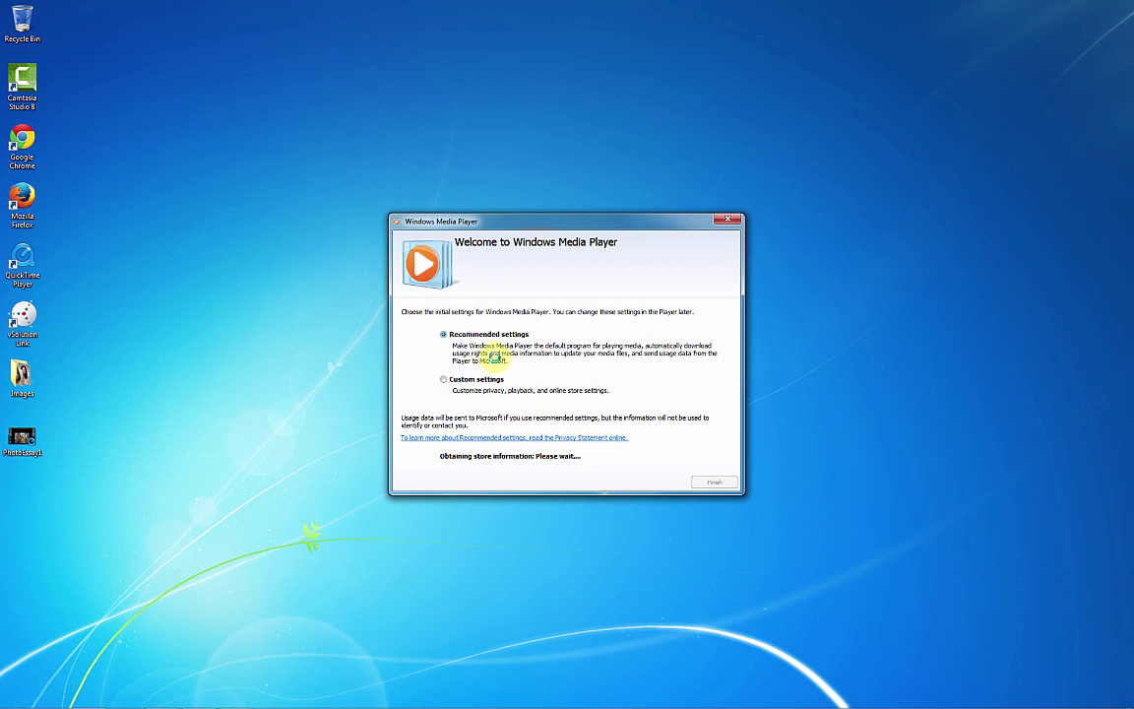
Start PhotoEssay1 playback, raise speaker and player volume to 81, and seek forward to 01:21
click(713, 484)
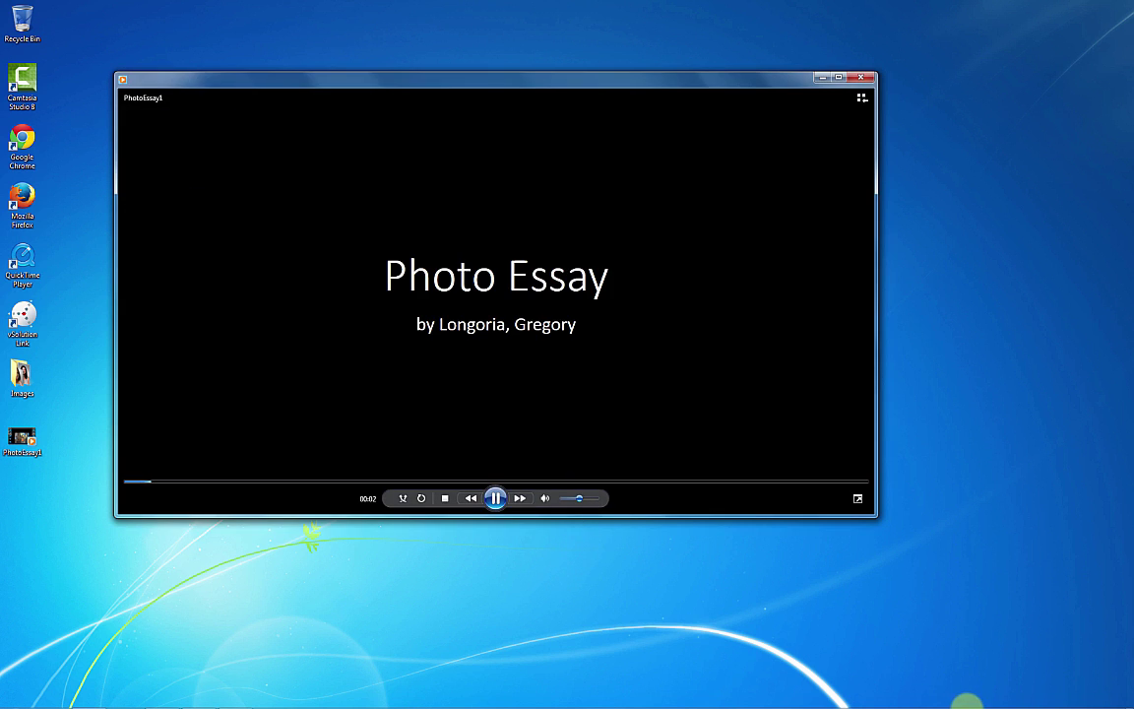
mouse_move(1026, 701)
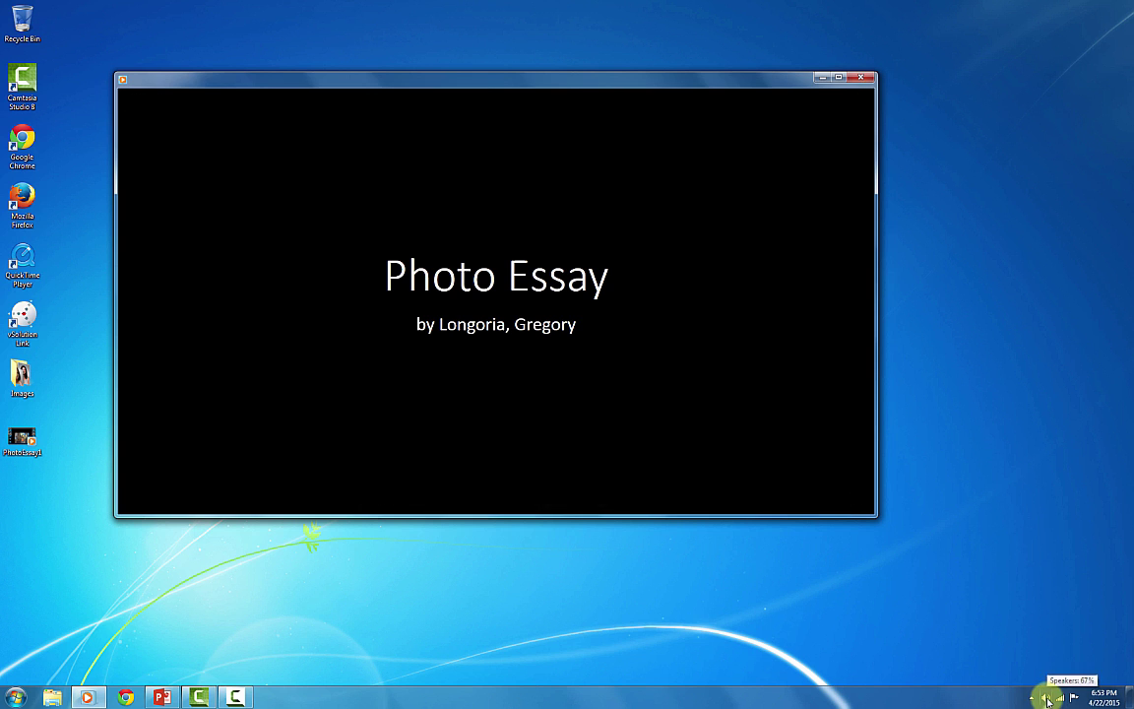
click(1047, 699)
drag(1048, 589, 1043, 552)
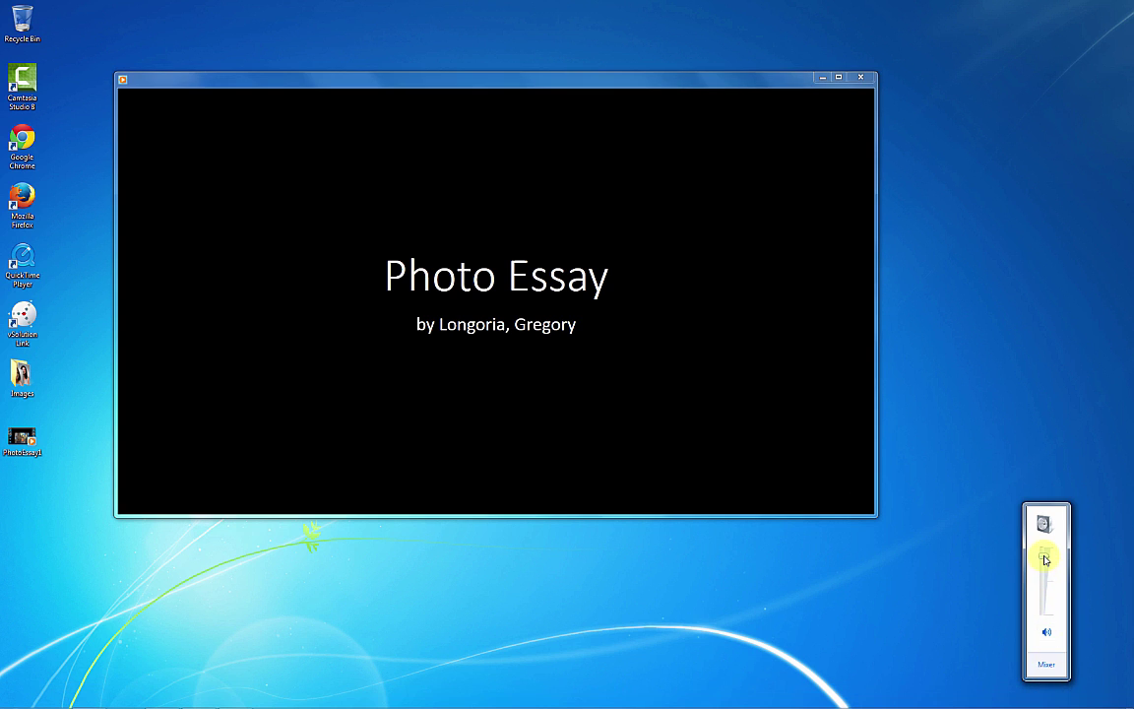
drag(580, 499, 593, 503)
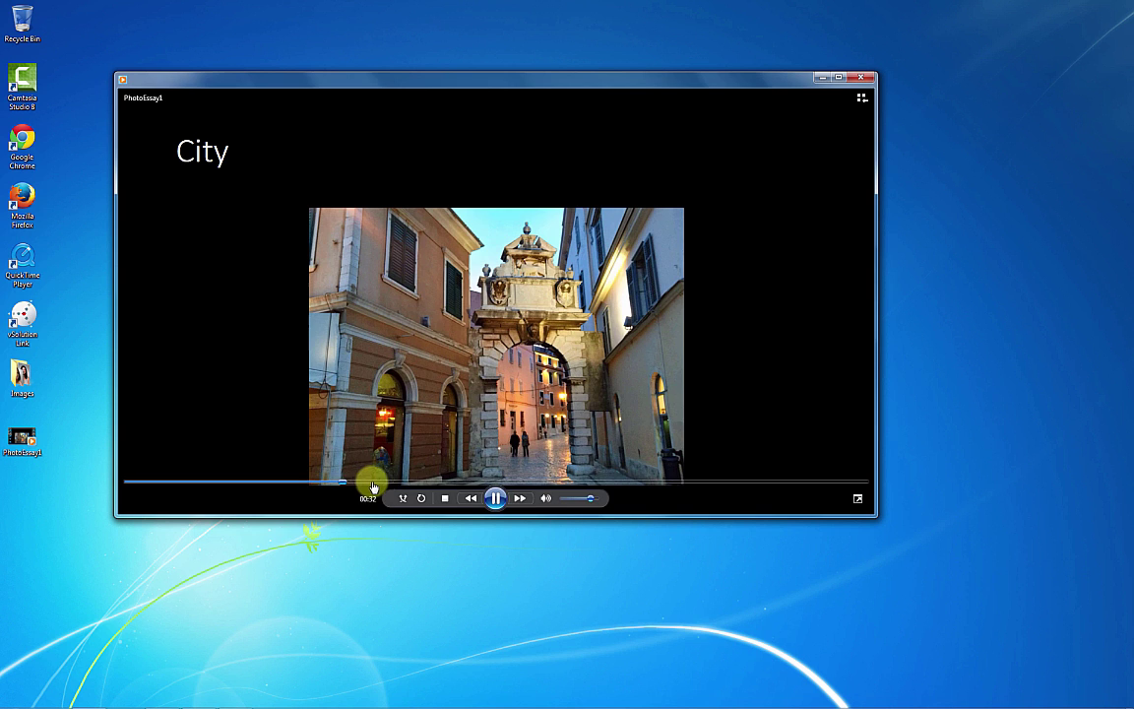
click(372, 482)
drag(372, 481, 674, 489)
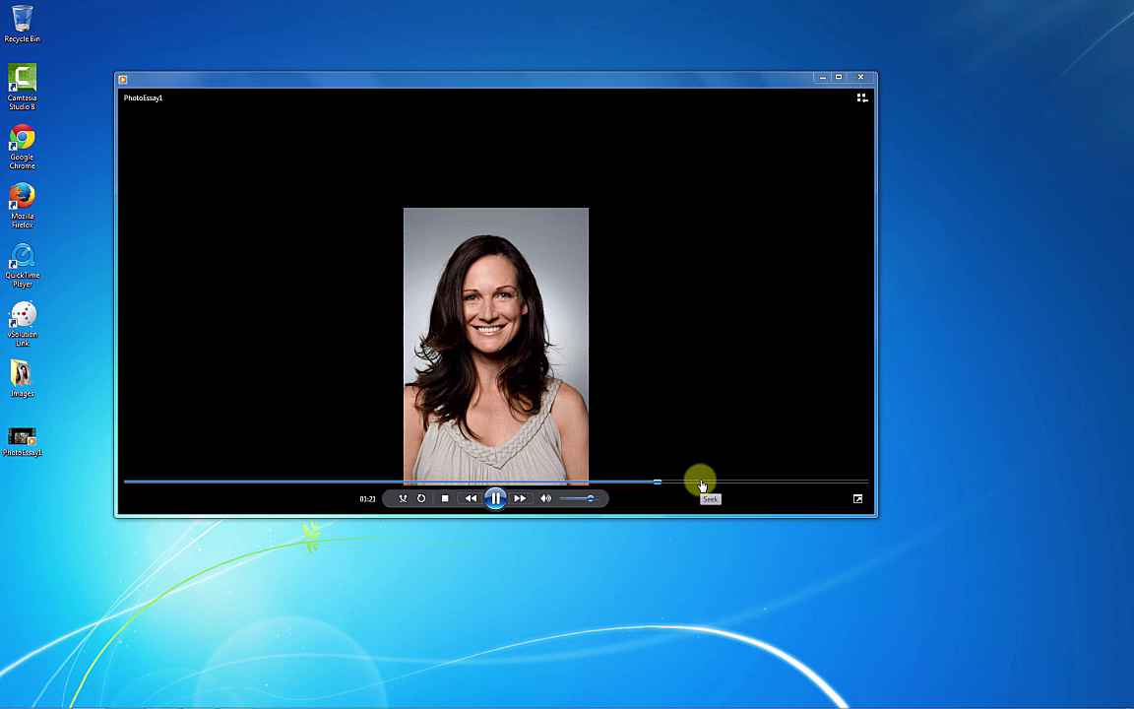